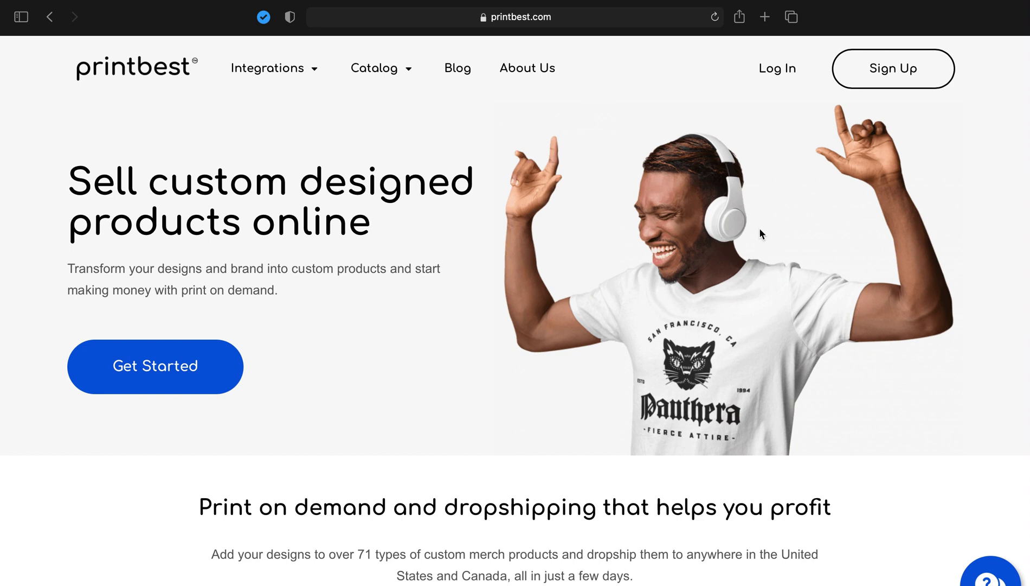
Sign in to Printbest with the saved autofill login.
click(776, 69)
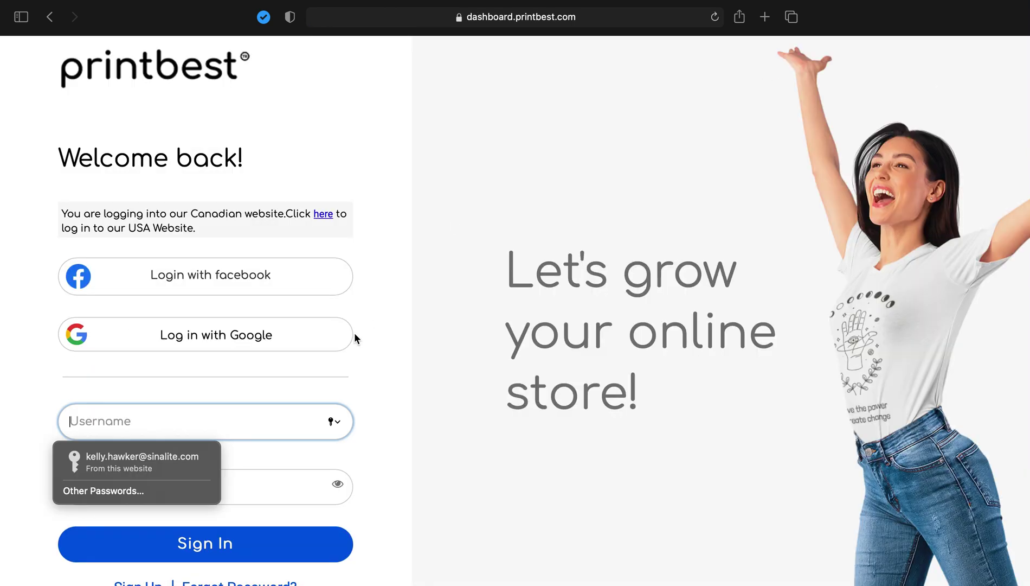
click(142, 460)
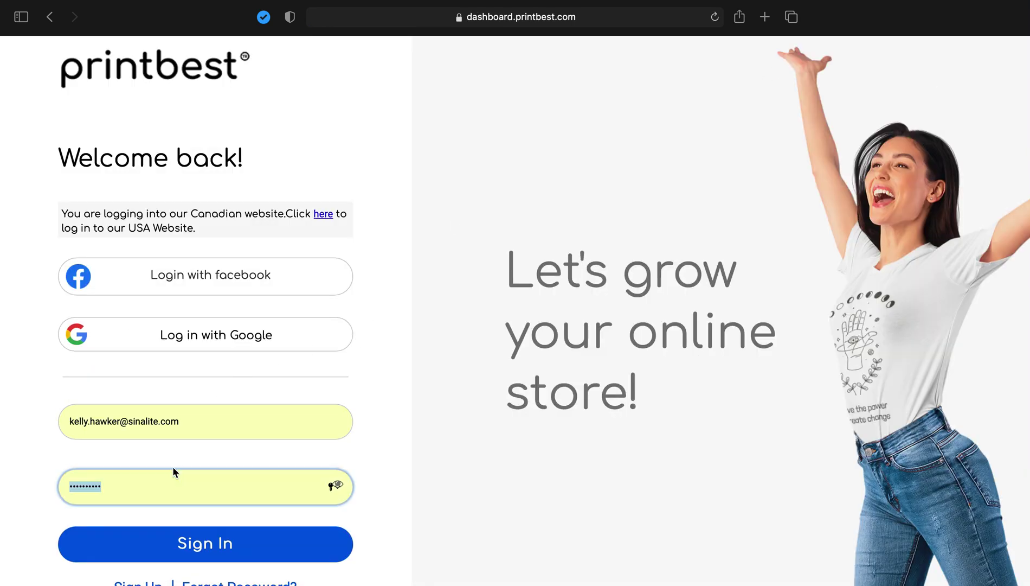
click(190, 547)
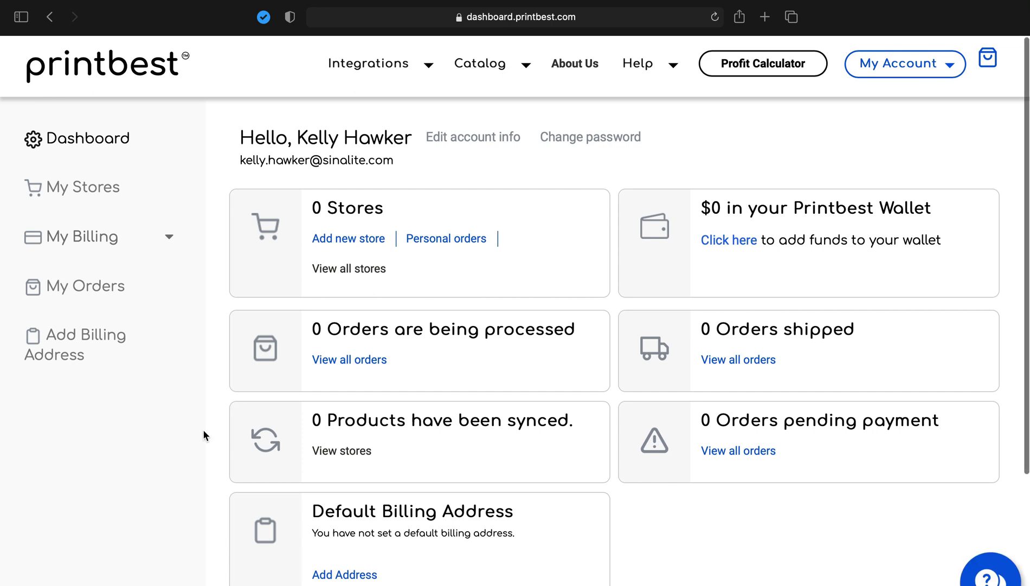
From My Stores, start connecting a Shopify store to Printbest.
click(111, 193)
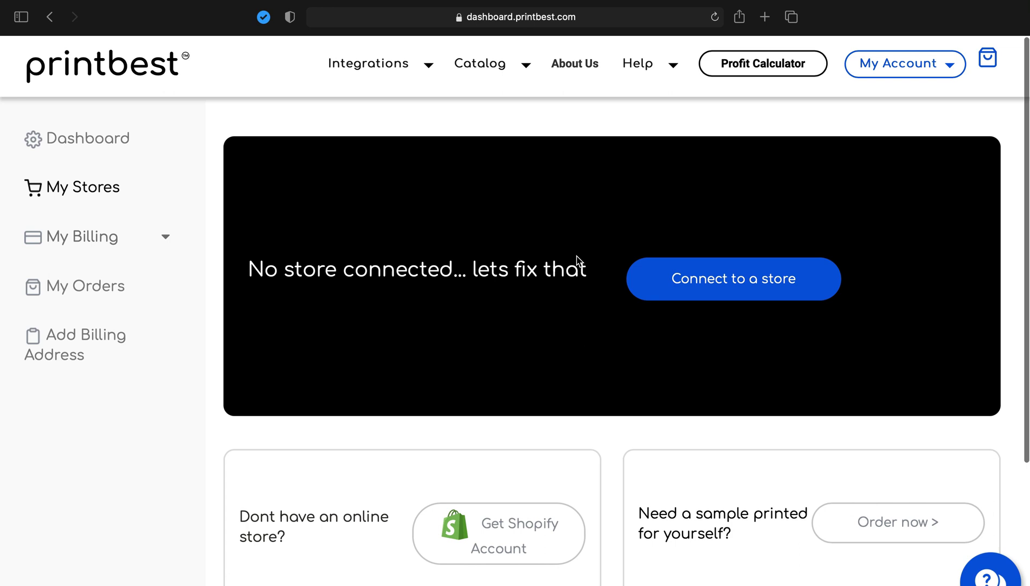
click(728, 278)
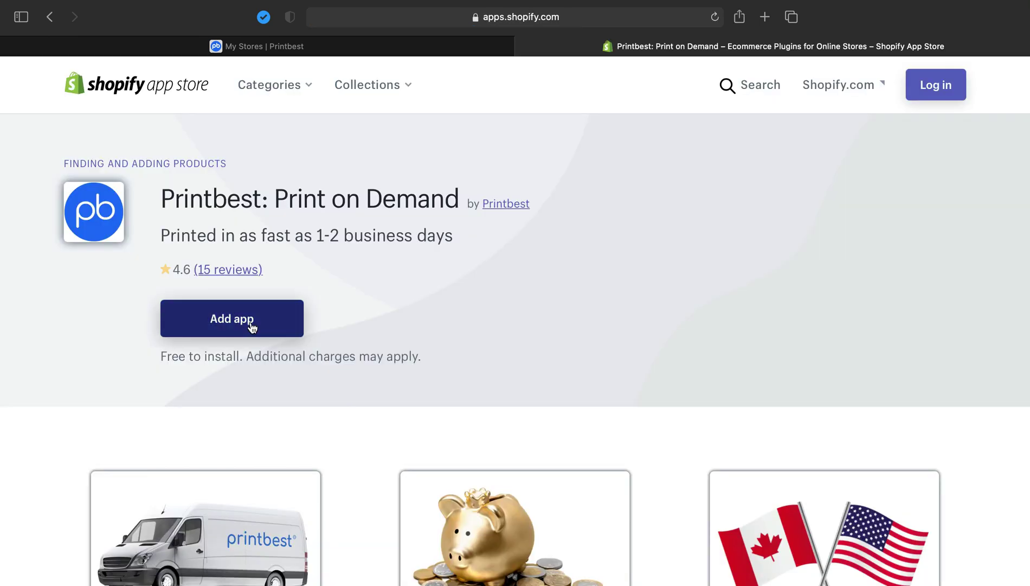
Add the Printbest app and log in using the store URL copied from the welcome email.
click(251, 324)
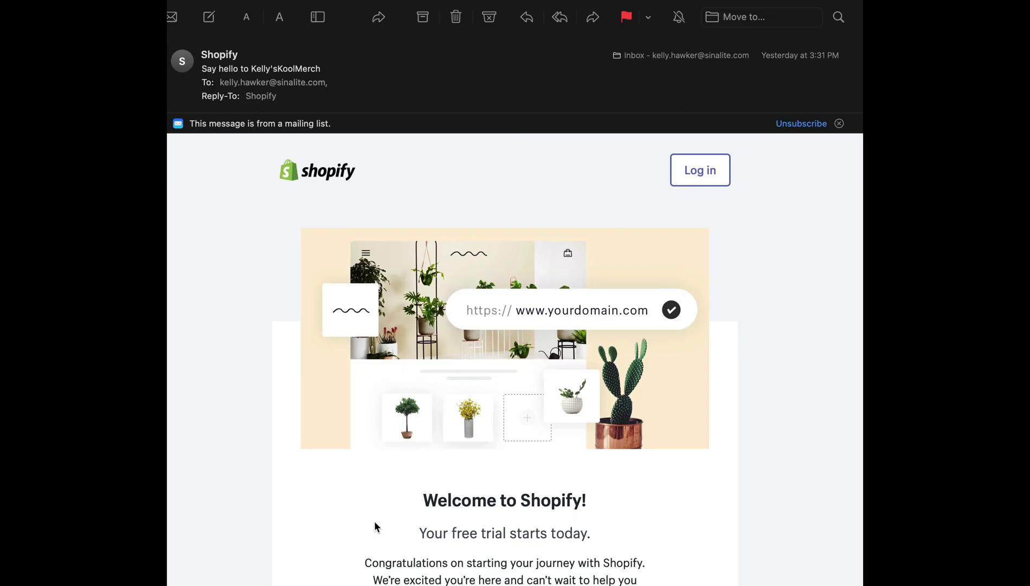
scroll(374, 521, down, 5)
scroll(374, 521, down, 2)
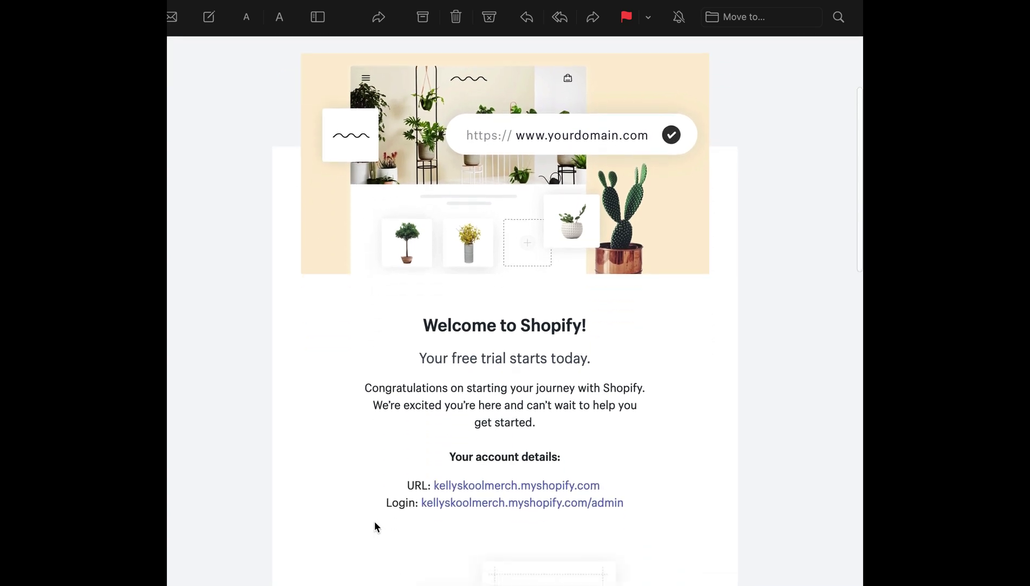
scroll(374, 520, down, 2)
scroll(374, 521, down, 1)
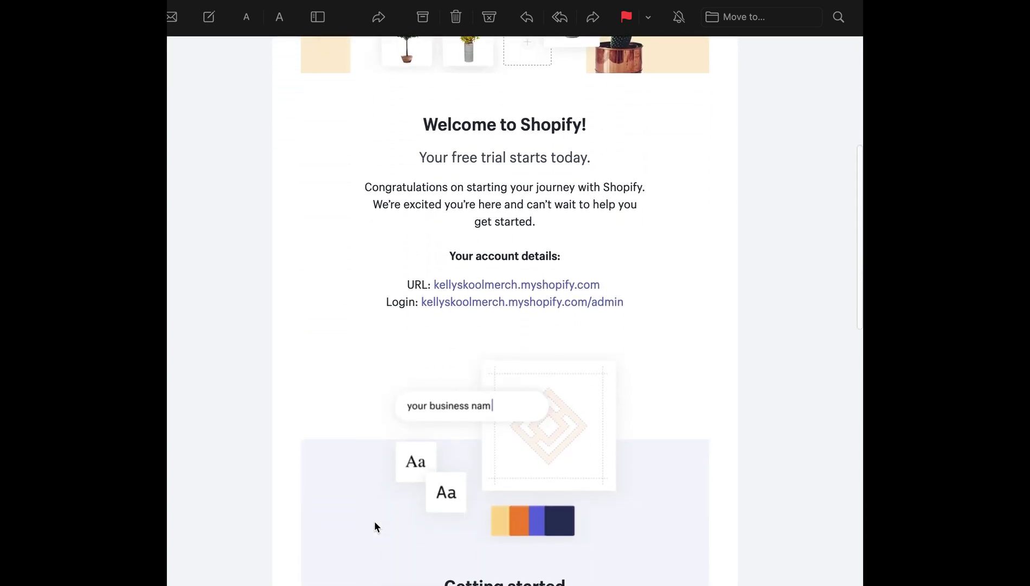
drag(362, 301, 505, 301)
drag(609, 284, 434, 284)
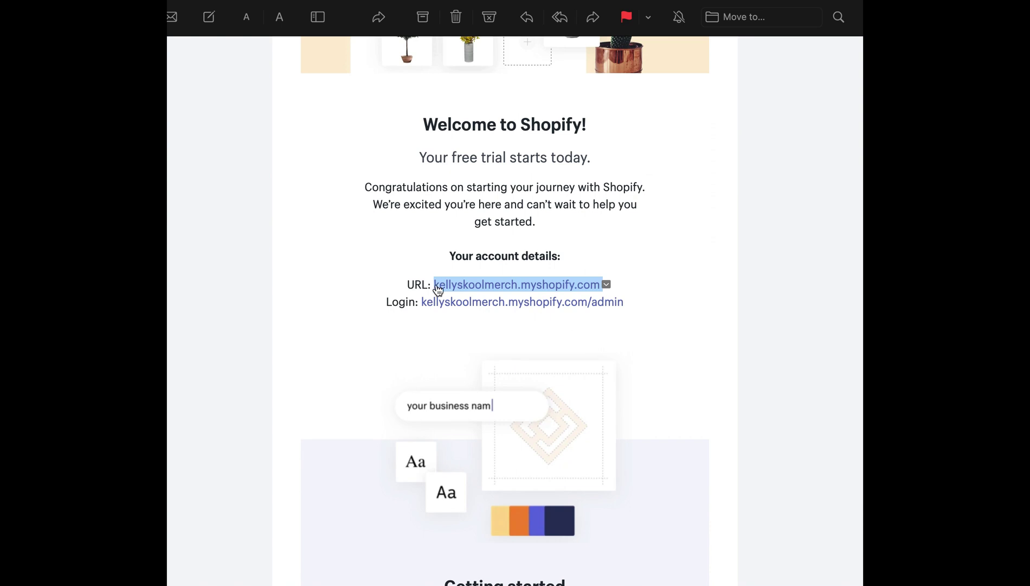
key(super+c)
key(super+Tab)
click(400, 333)
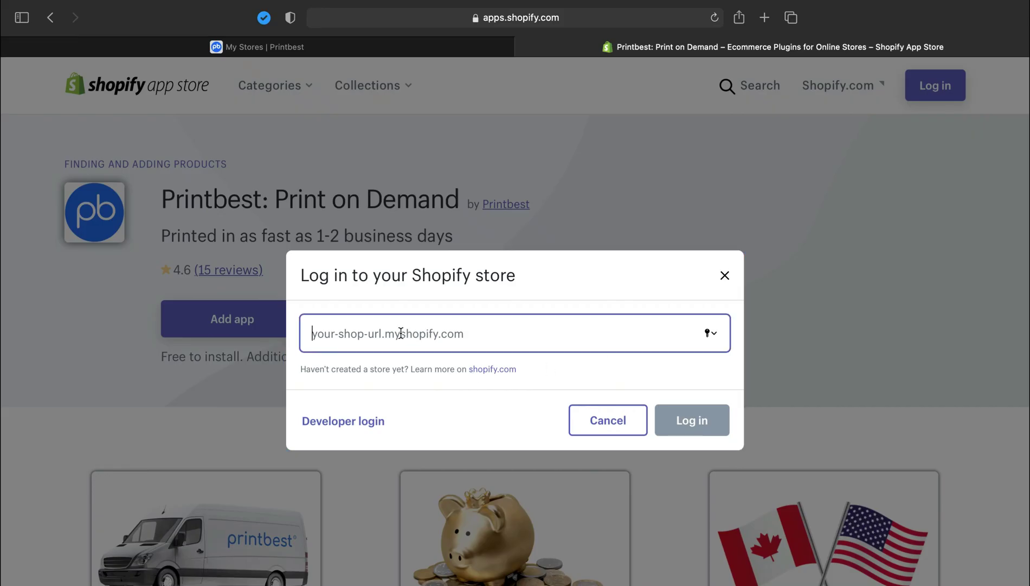
key(super+v)
click(692, 420)
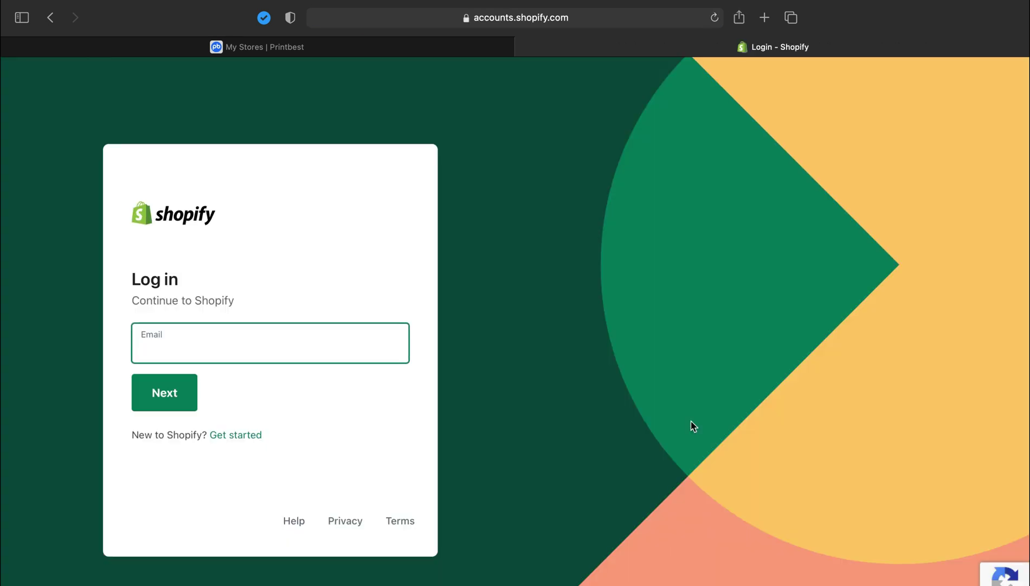
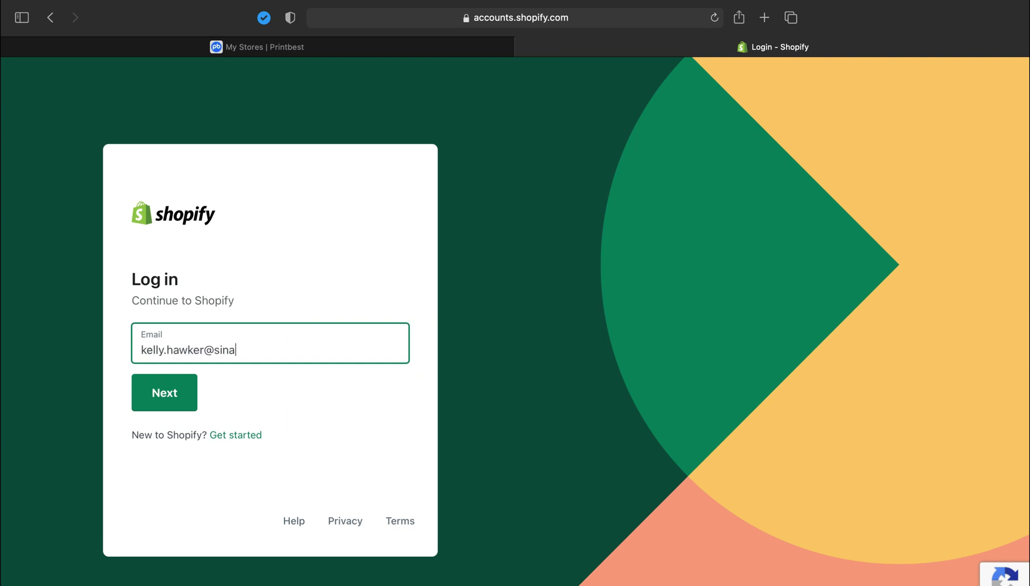
Log in to Shopify with the owner's email and password, saving the password.
click(175, 394)
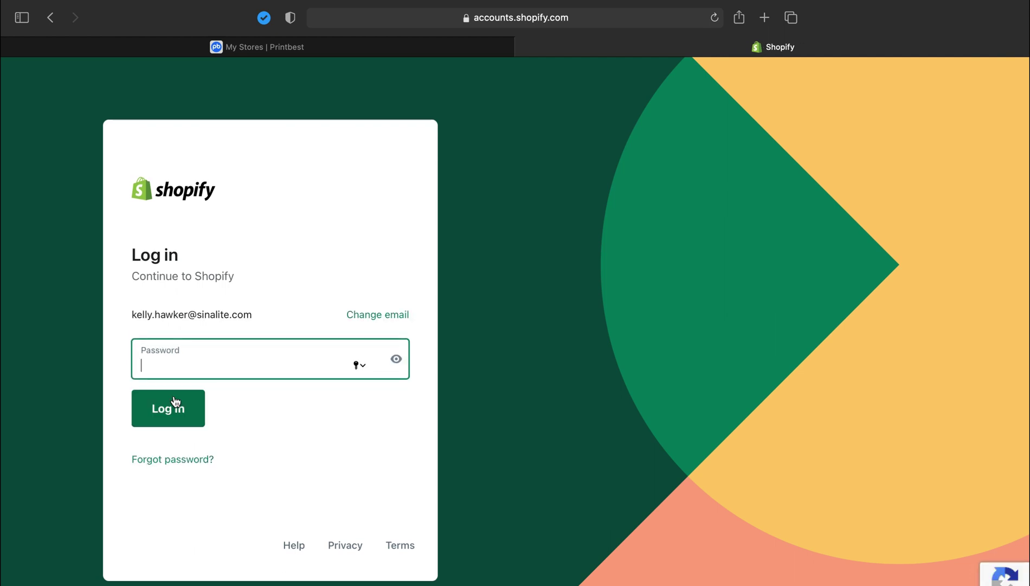
text(••••••••)
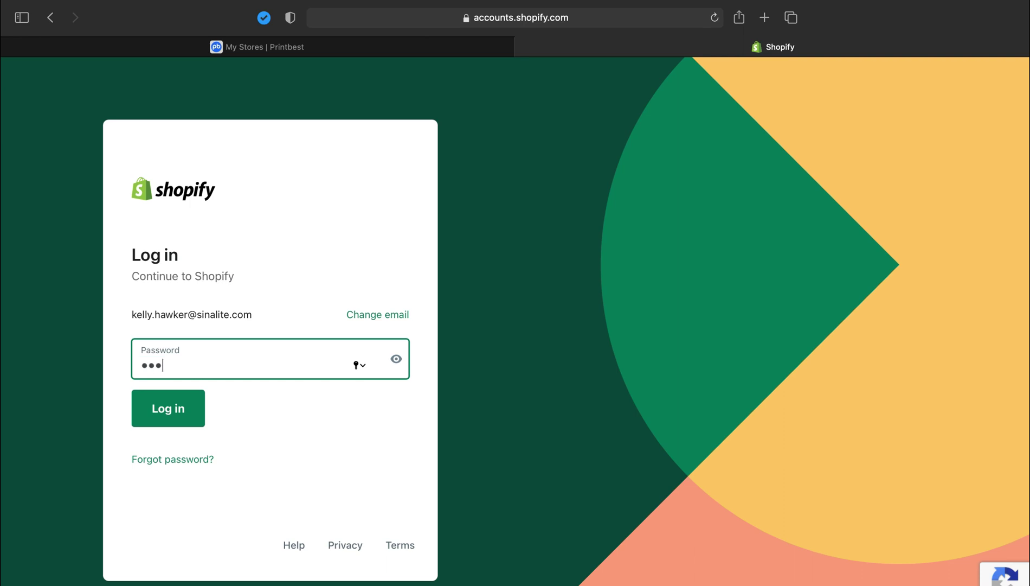
text(••)
key(Return)
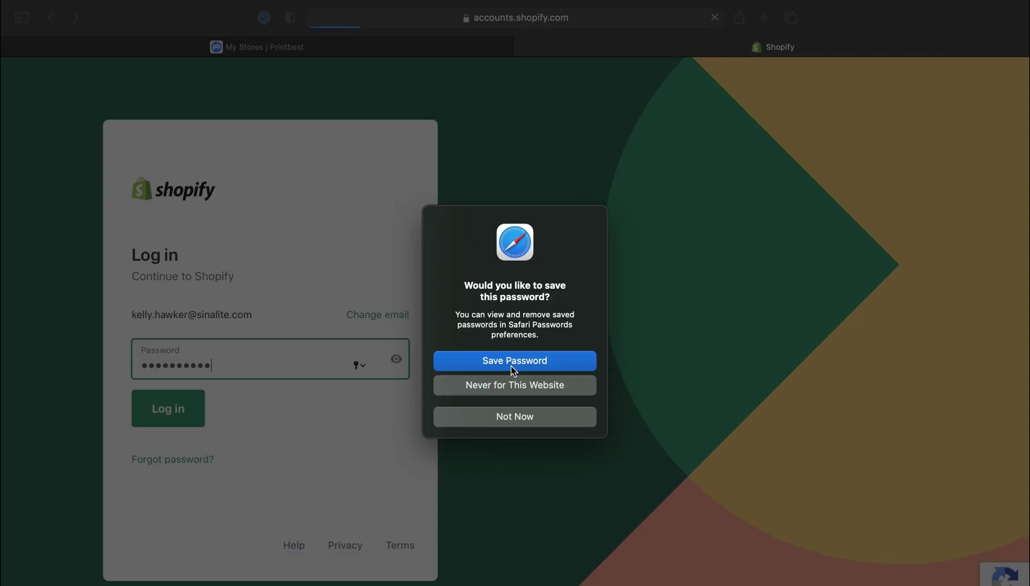
click(512, 364)
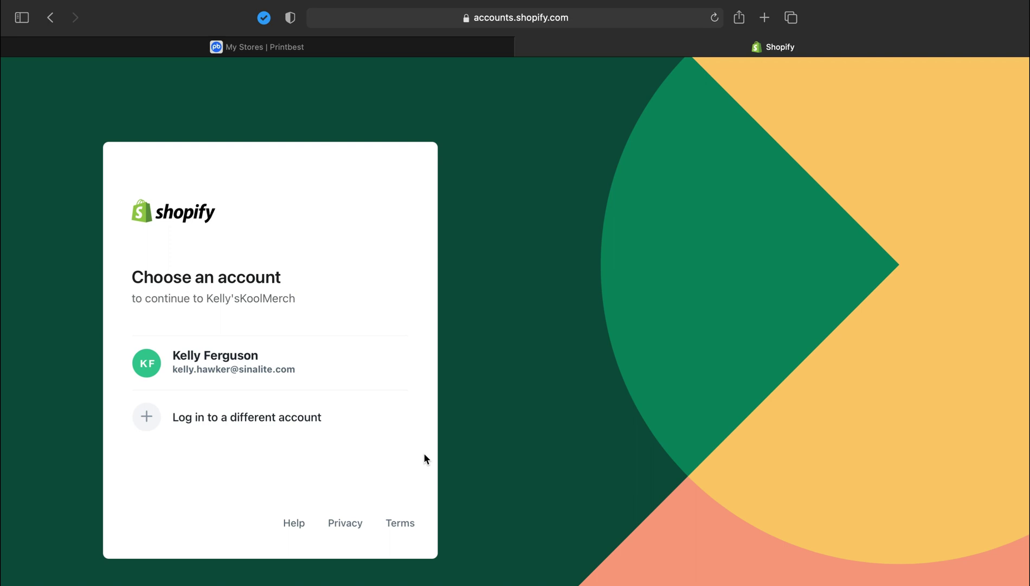
Continue with the existing Kelly'sKoolMerch account and dismiss the new-device notification.
click(233, 370)
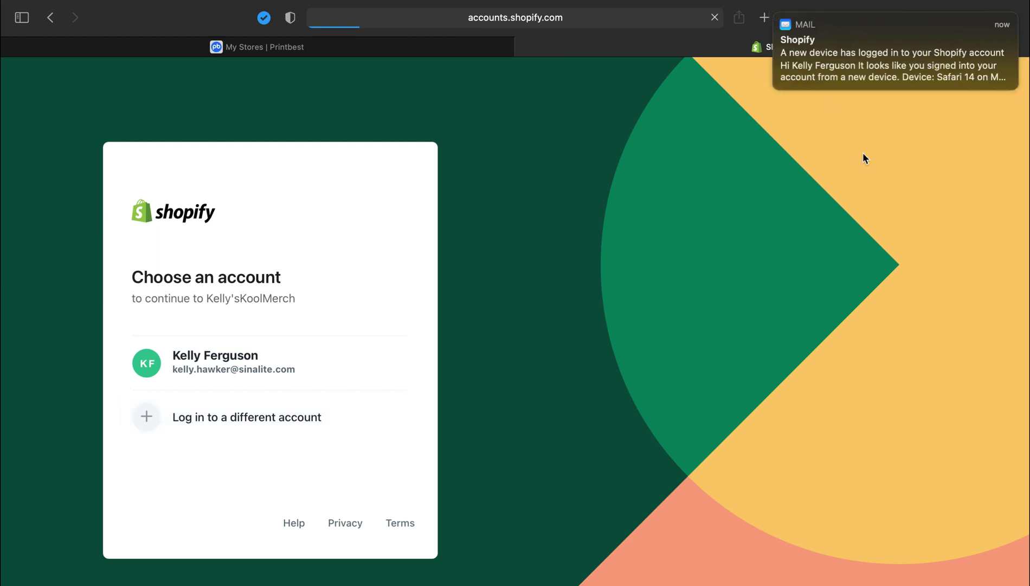
click(775, 14)
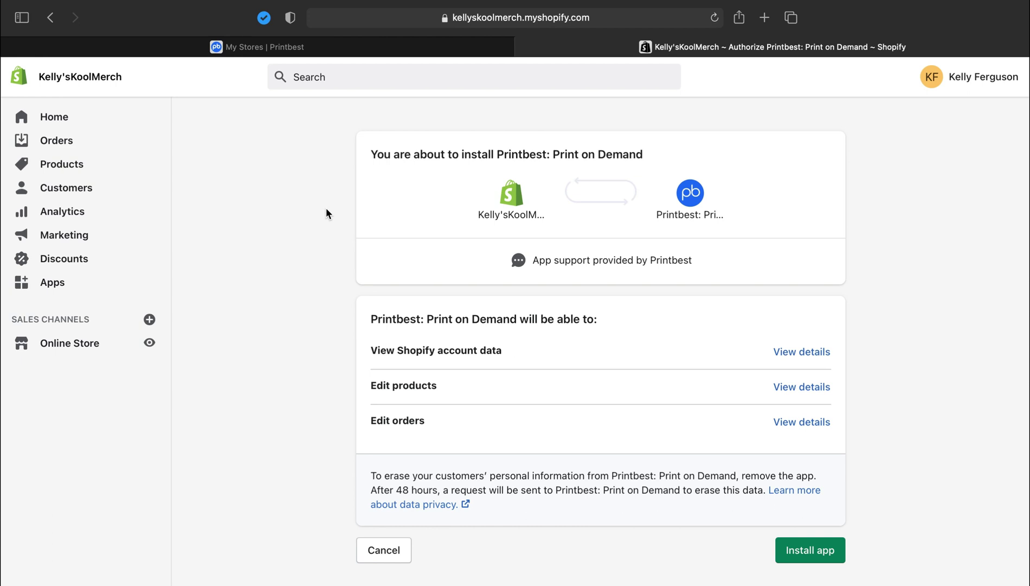
Approve installing Printbest: Print on Demand on Kelly'sKoolMerch.
click(807, 550)
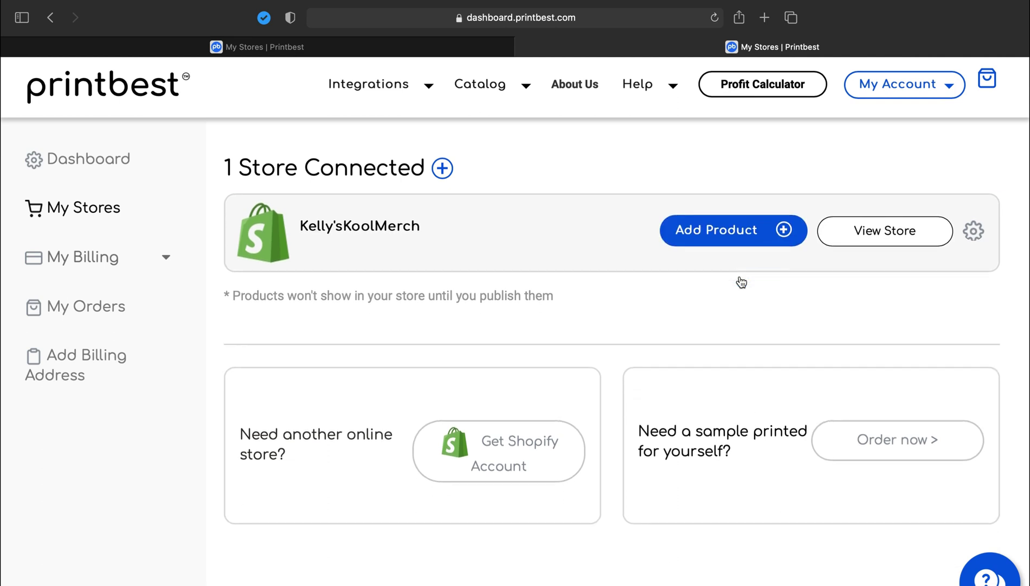
Browse Women's Clothing > Tank Tops and open the Bella + Canvas B8800 racerback tank.
click(736, 243)
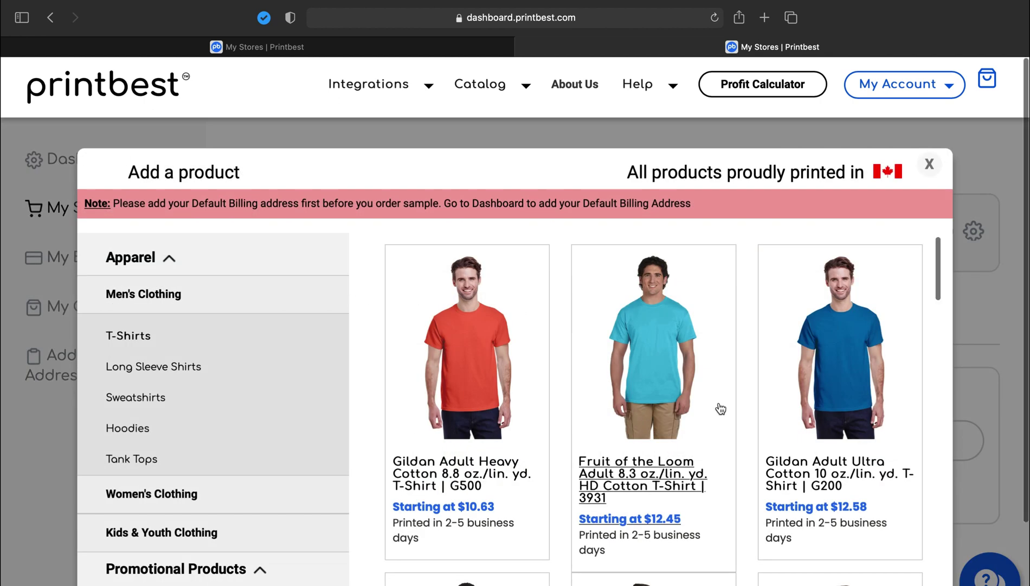
scroll(721, 408, down, 2)
scroll(720, 408, down, 3)
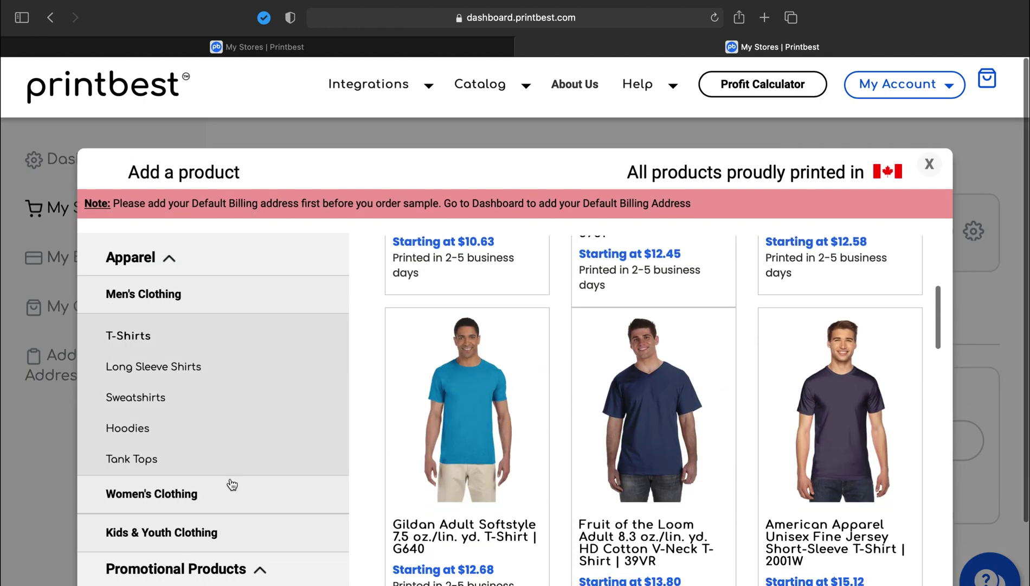
click(146, 497)
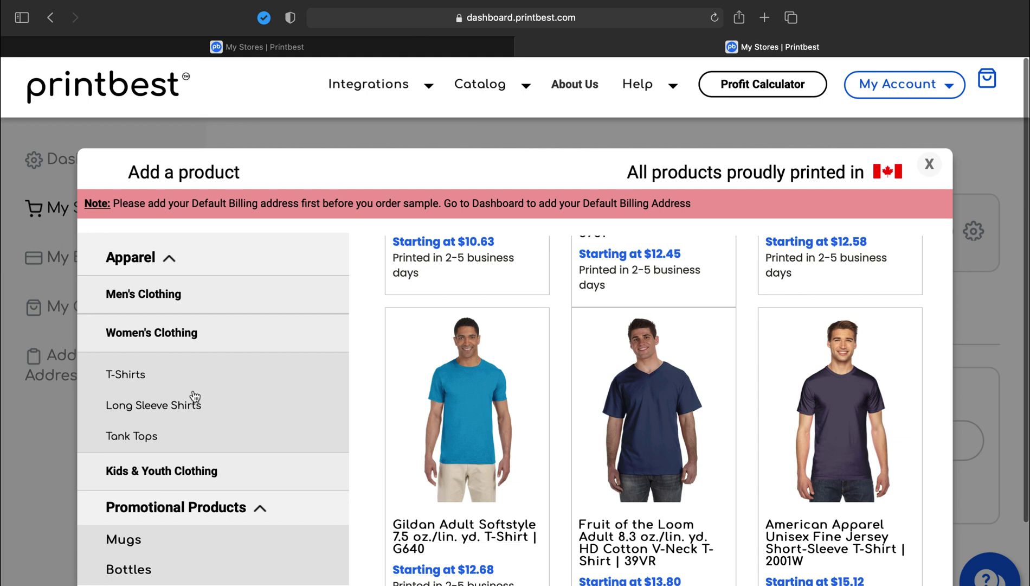
click(131, 435)
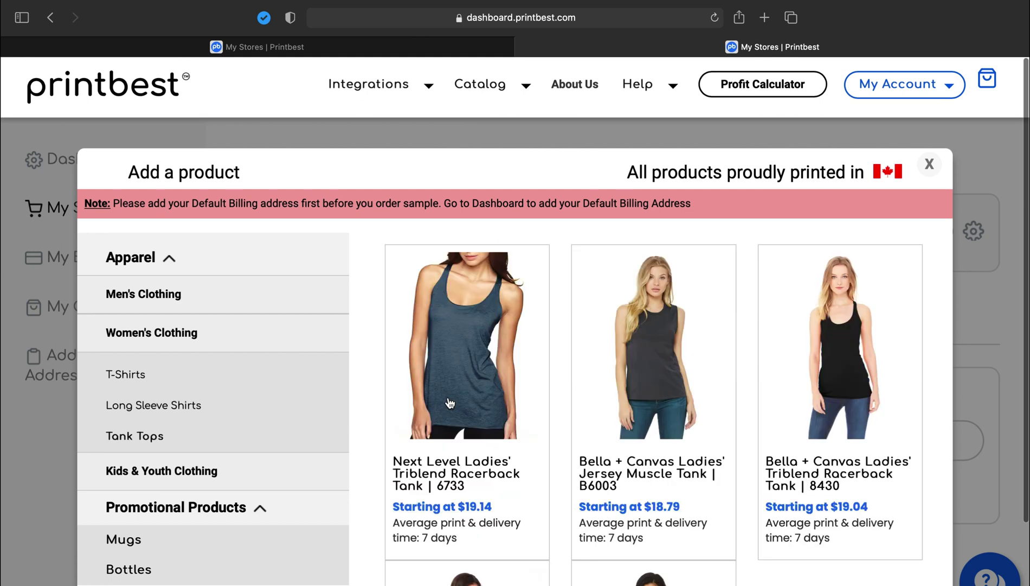
scroll(612, 411, down, 3)
scroll(636, 418, down, 3)
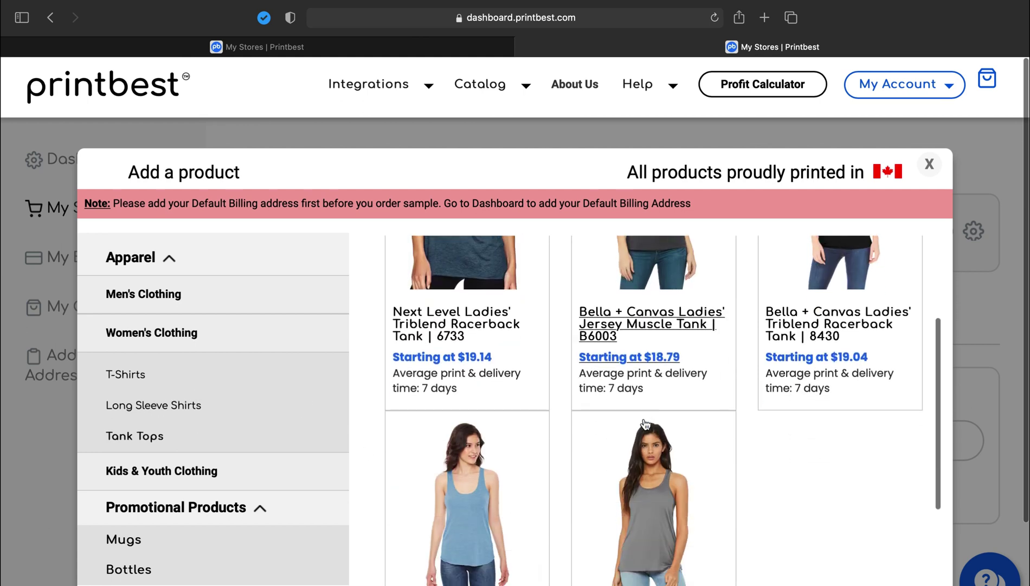
scroll(645, 424, down, 1)
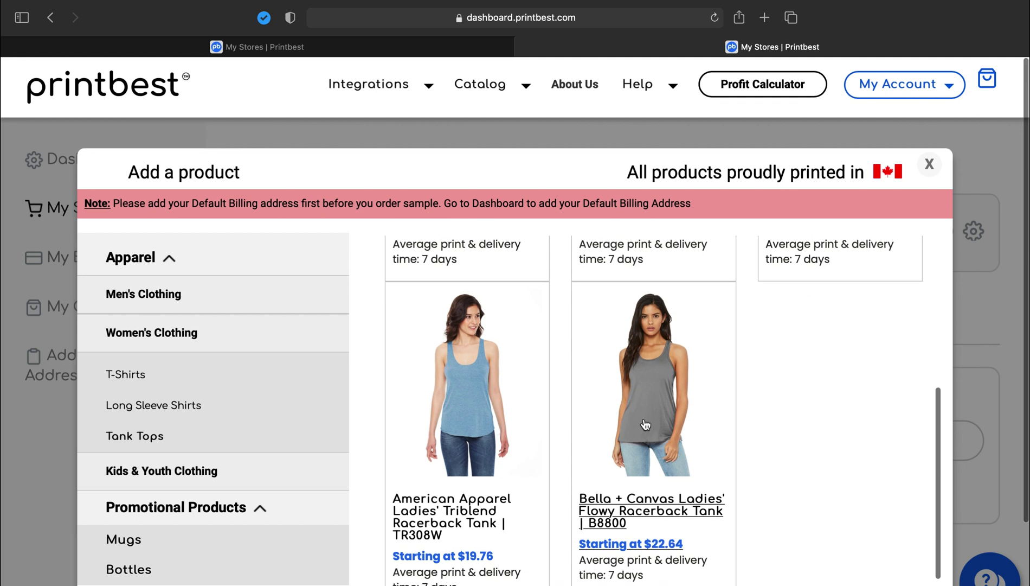
click(633, 515)
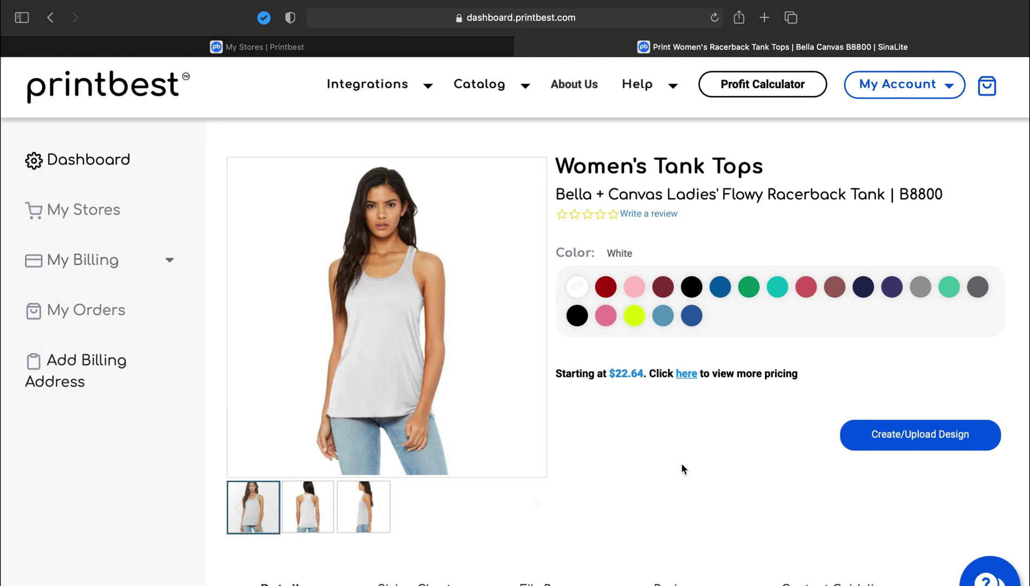
scroll(681, 468, down, 2)
View the tank's back and side, check sizing and file prep, then open the editor.
click(307, 451)
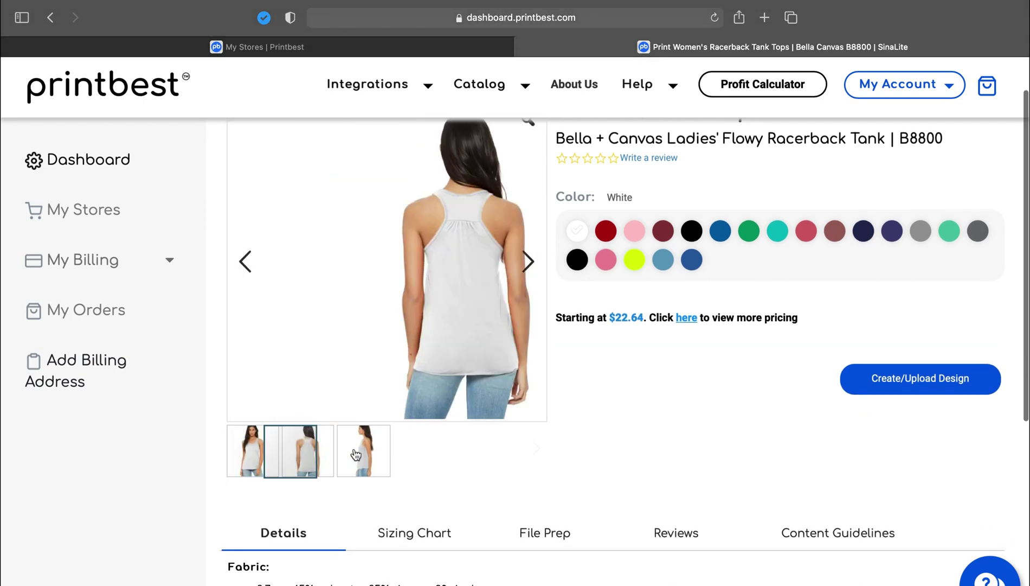
click(363, 450)
scroll(450, 465, down, 2)
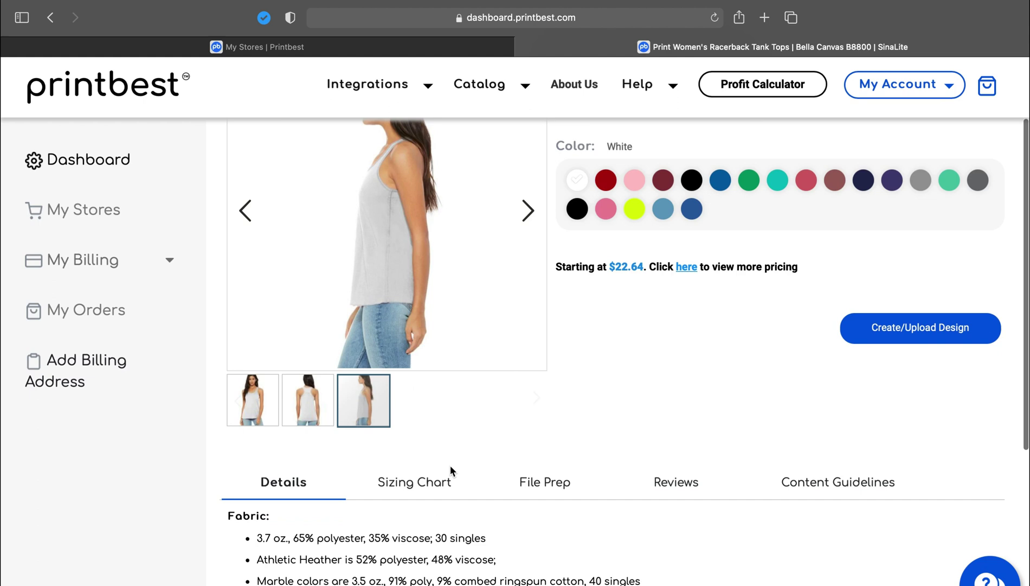
scroll(450, 465, down, 3)
scroll(450, 465, down, 2)
scroll(450, 464, down, 2)
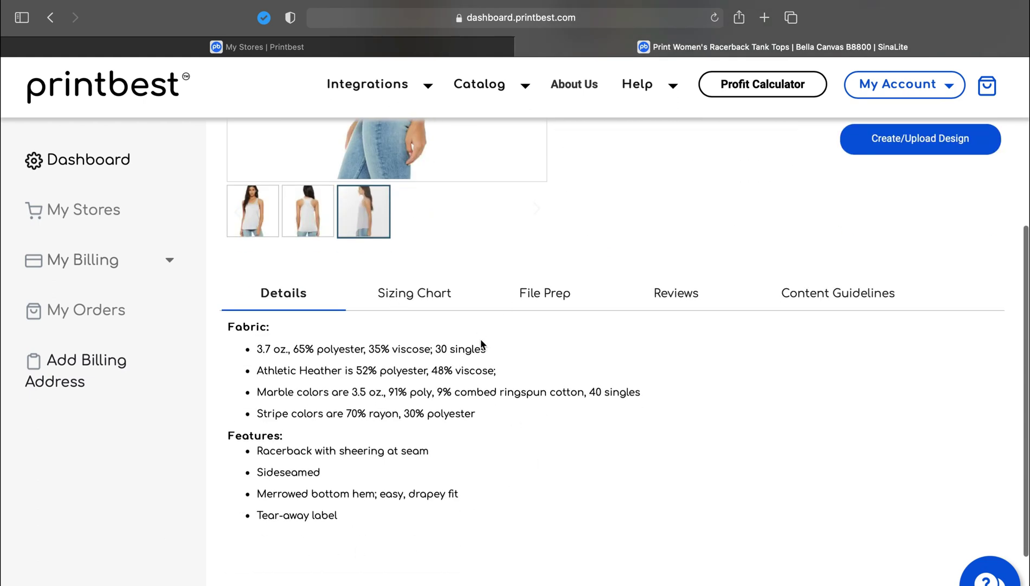
click(441, 301)
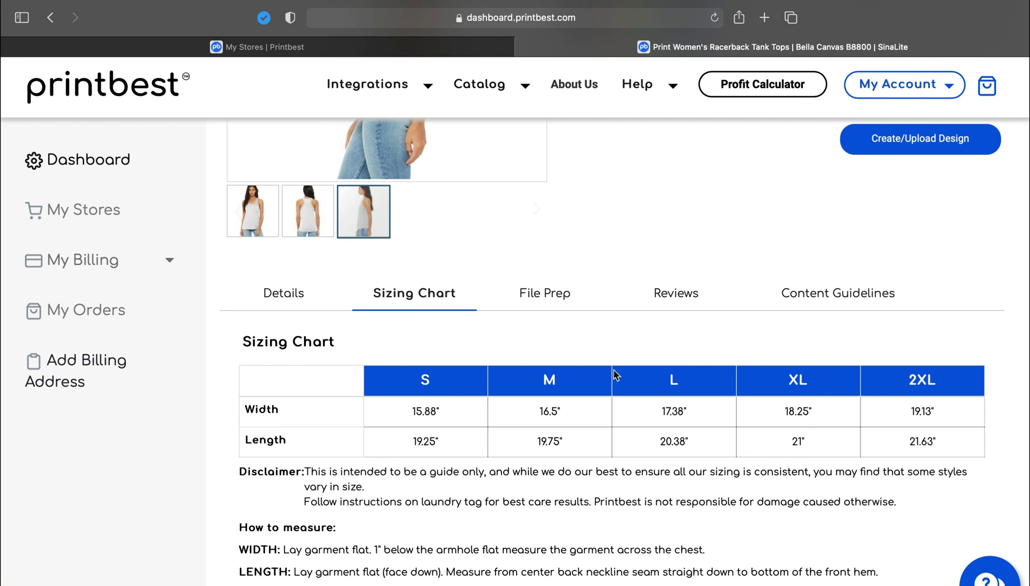
click(547, 296)
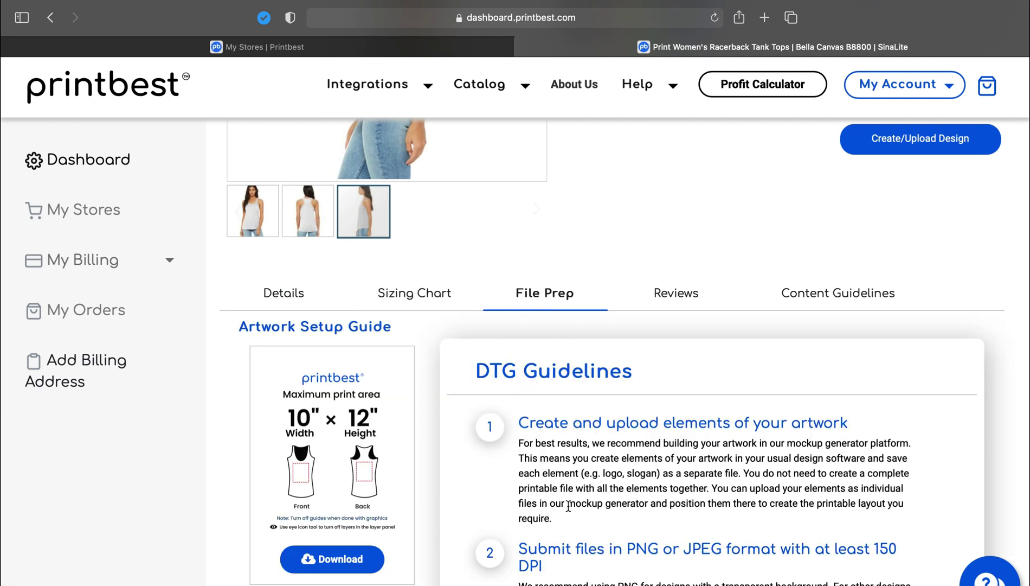
scroll(568, 507, down, 5)
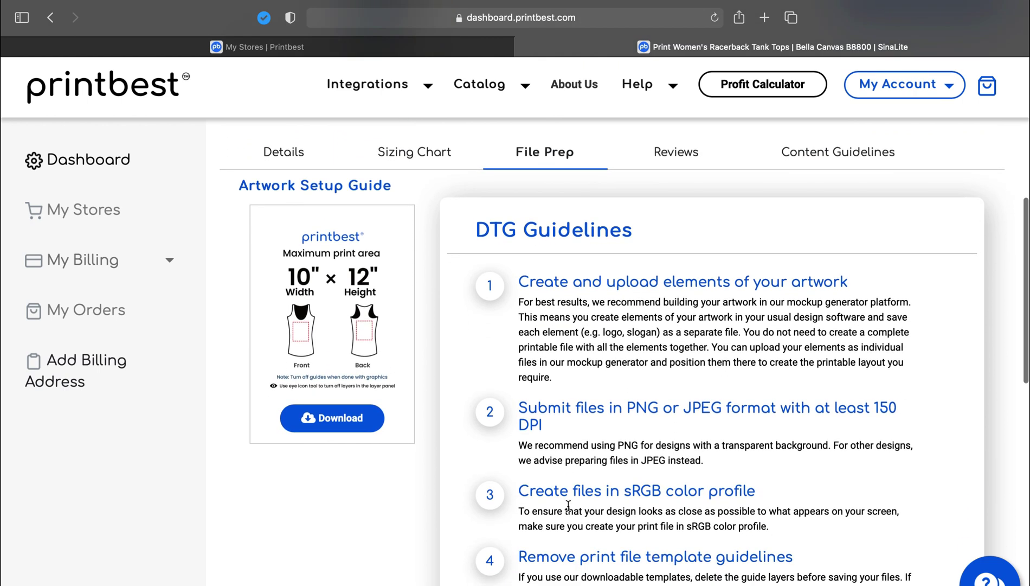
scroll(569, 508, down, 1)
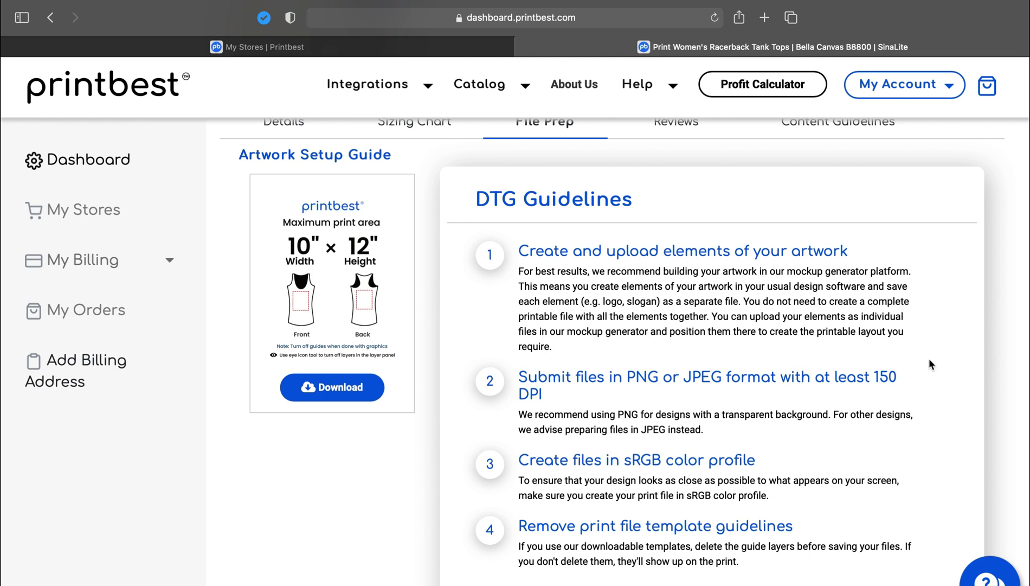
scroll(925, 302, up, 5)
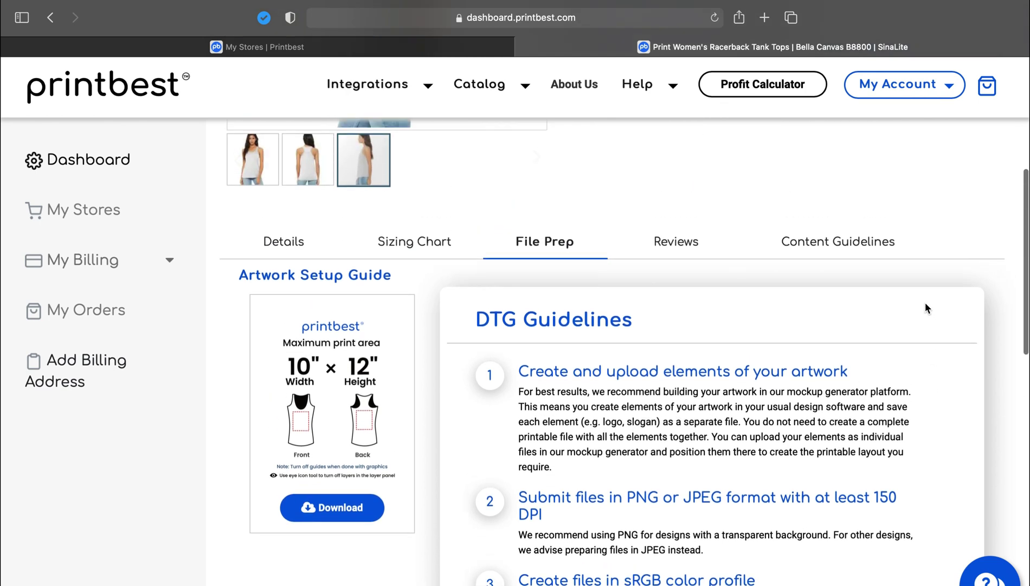
scroll(925, 311, up, 5)
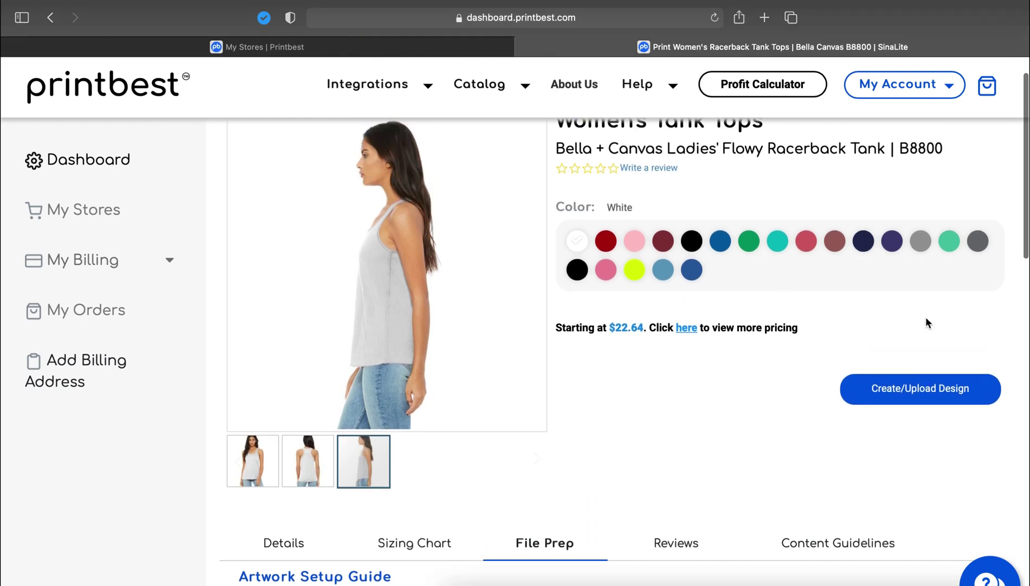
click(920, 388)
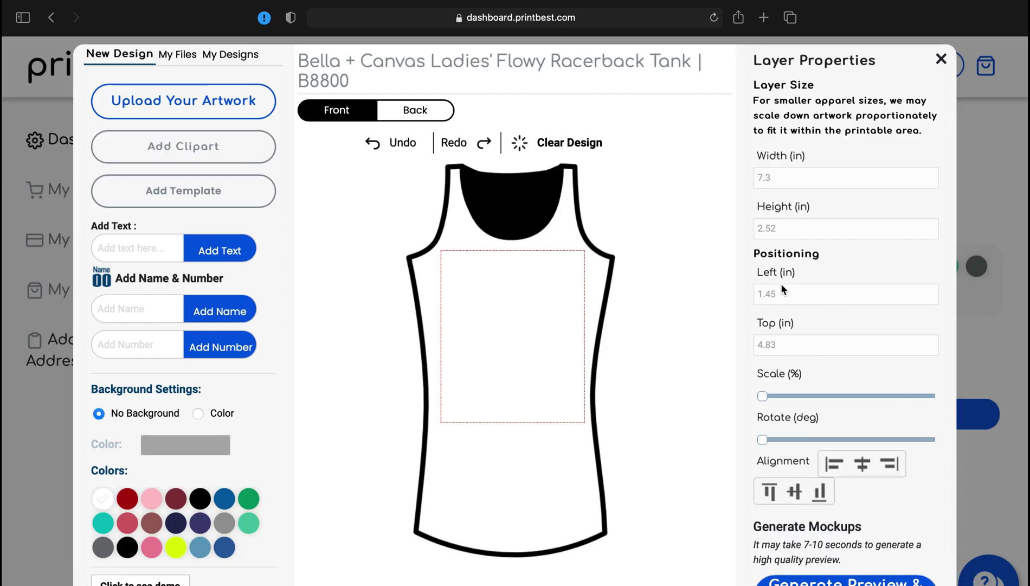
Make the tank black and upload Printbest_logo_White.png from the device onto its front.
click(127, 548)
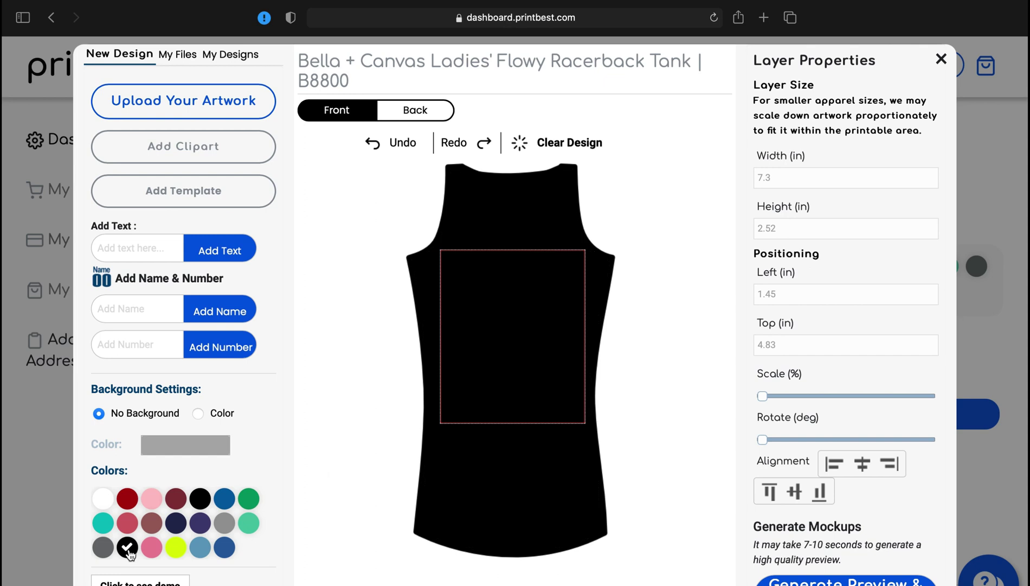
click(207, 106)
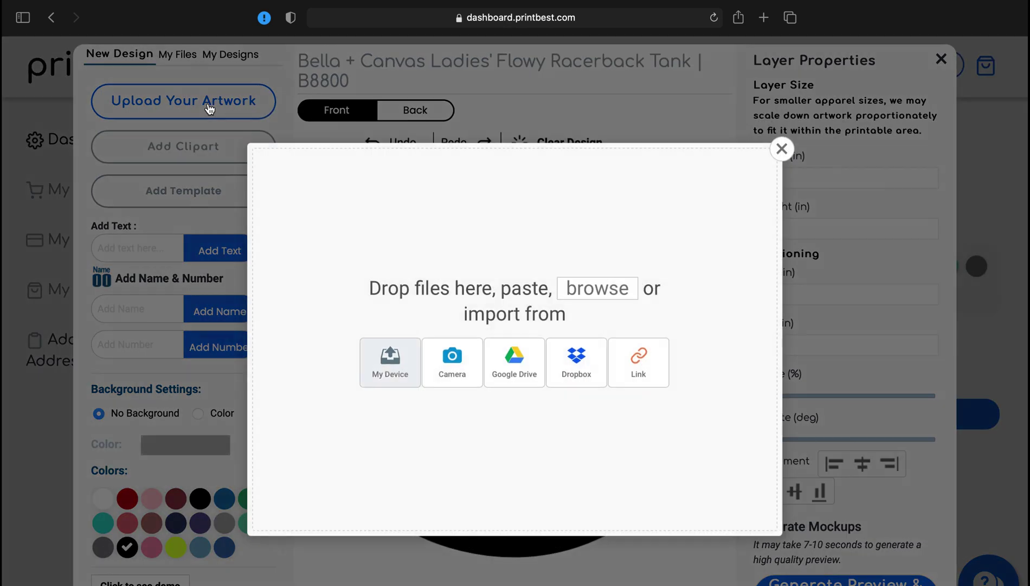
click(398, 363)
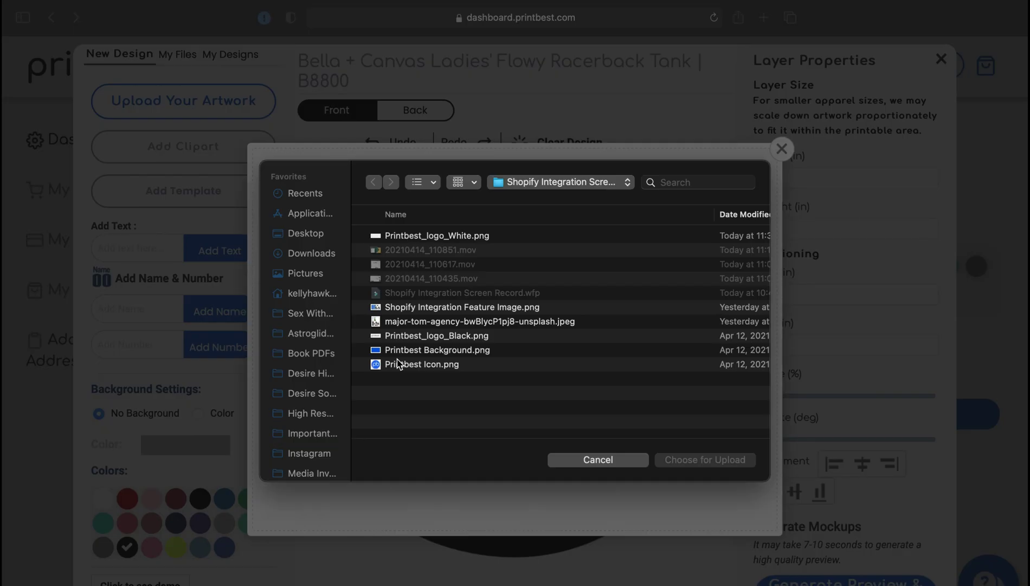
click(426, 236)
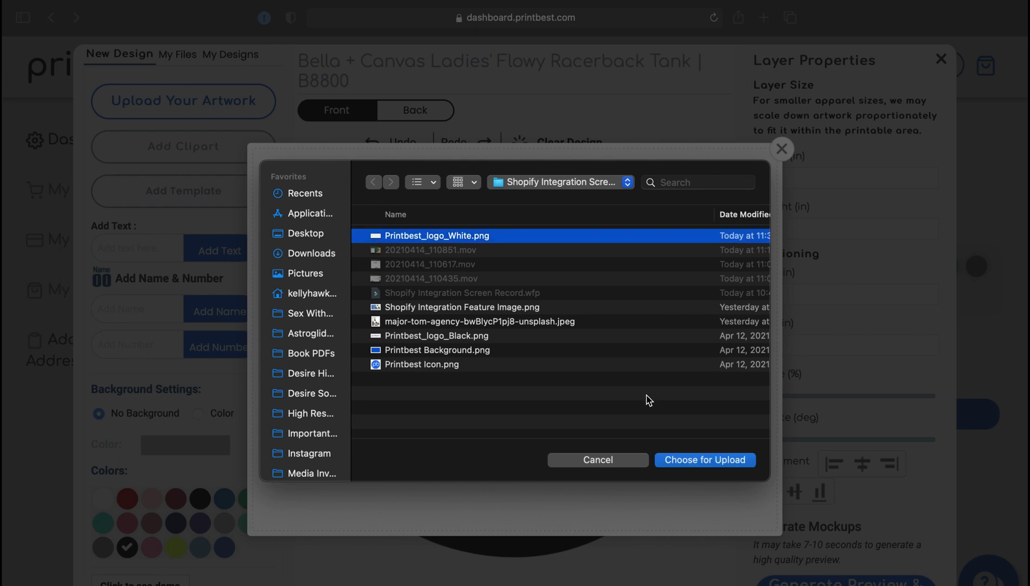
click(722, 465)
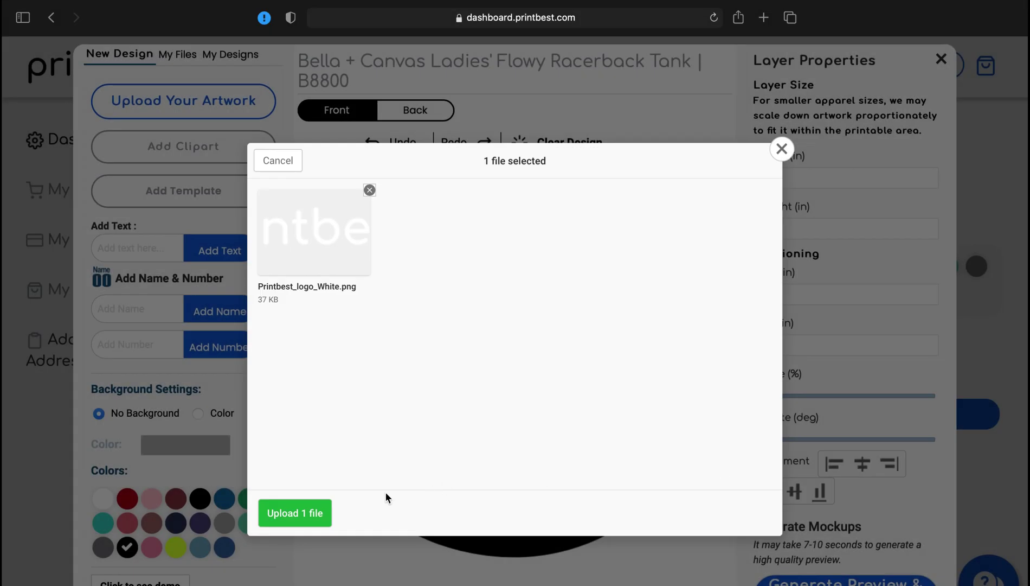
click(304, 510)
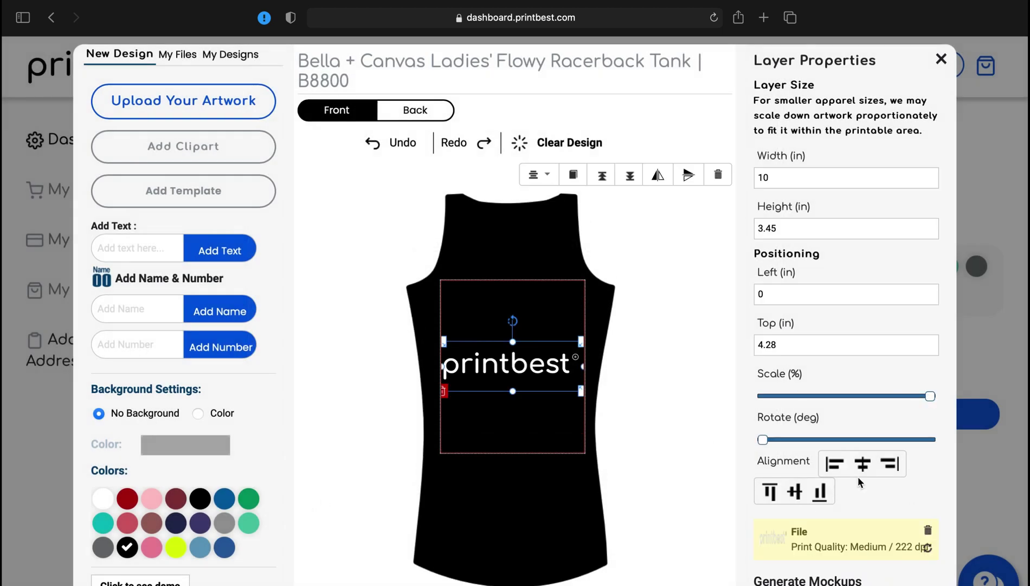
Scale the logo to 74% and move it up onto the upper chest.
drag(931, 396, 888, 405)
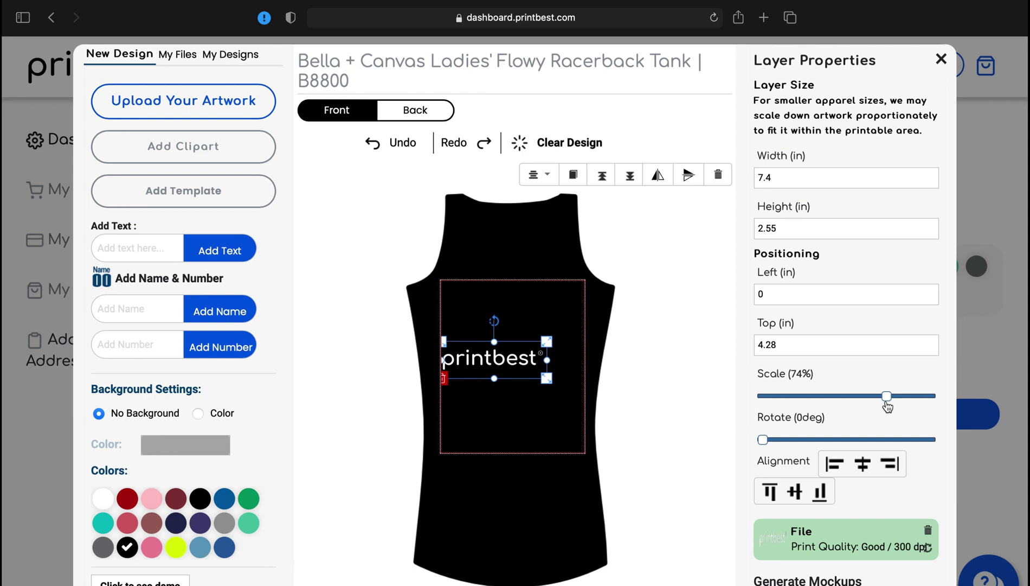
drag(497, 366, 516, 332)
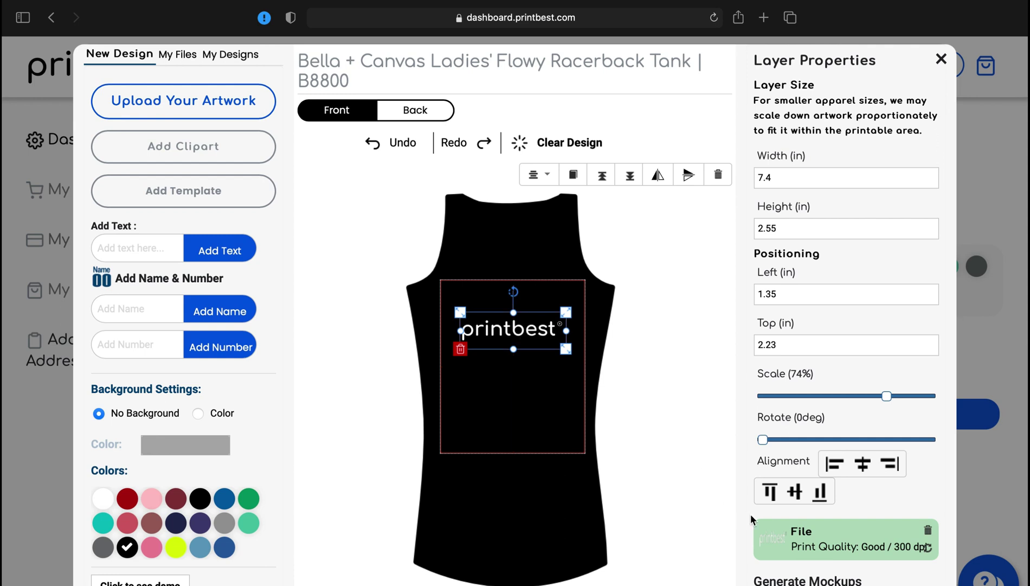
scroll(750, 514, down, 2)
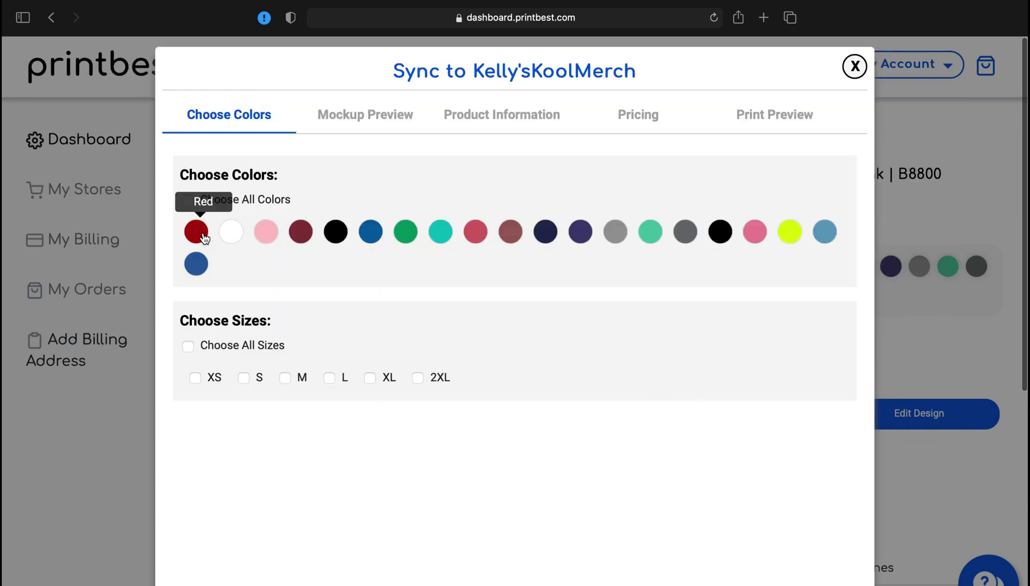
Choose red, blue, white, Black Heather and Kelly with all sizes, preview mockups, and reach Product Information.
click(196, 232)
click(196, 263)
click(231, 232)
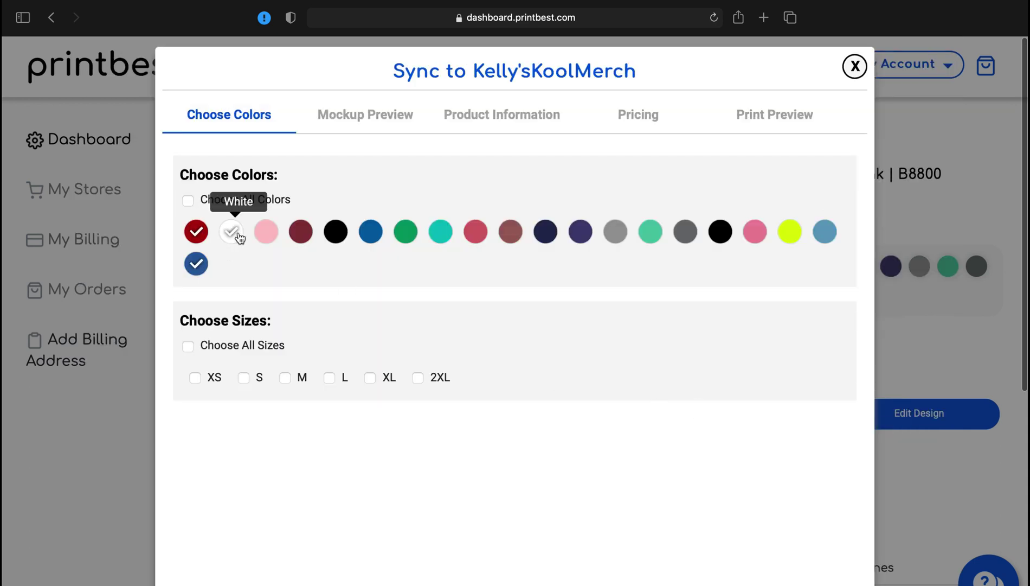
click(720, 232)
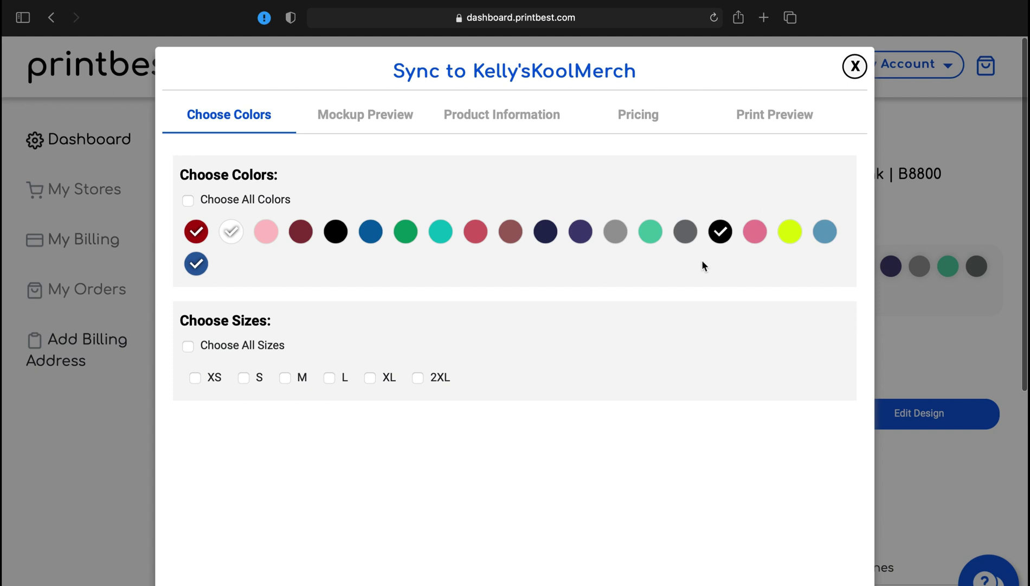
click(406, 232)
click(193, 351)
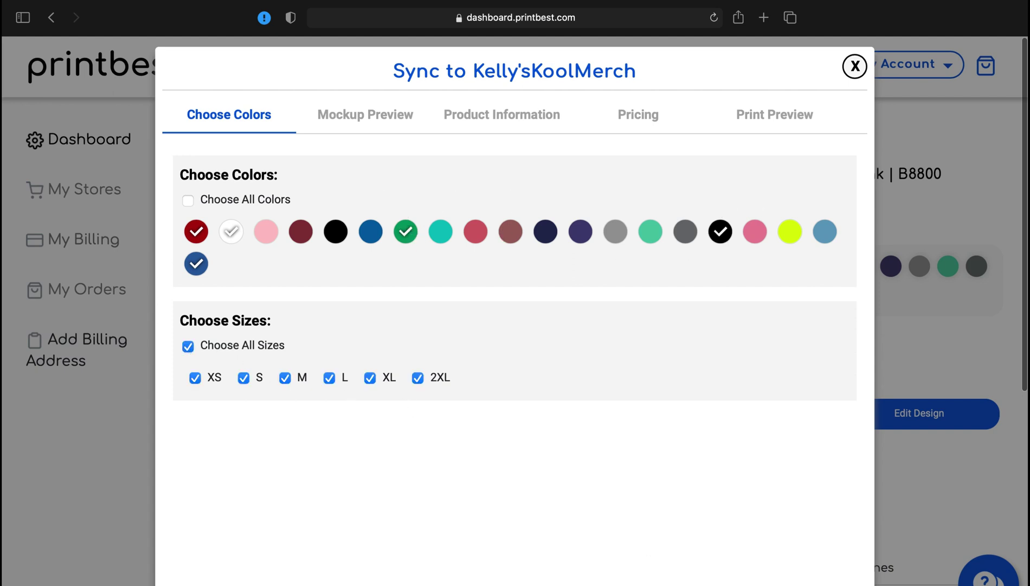
click(365, 114)
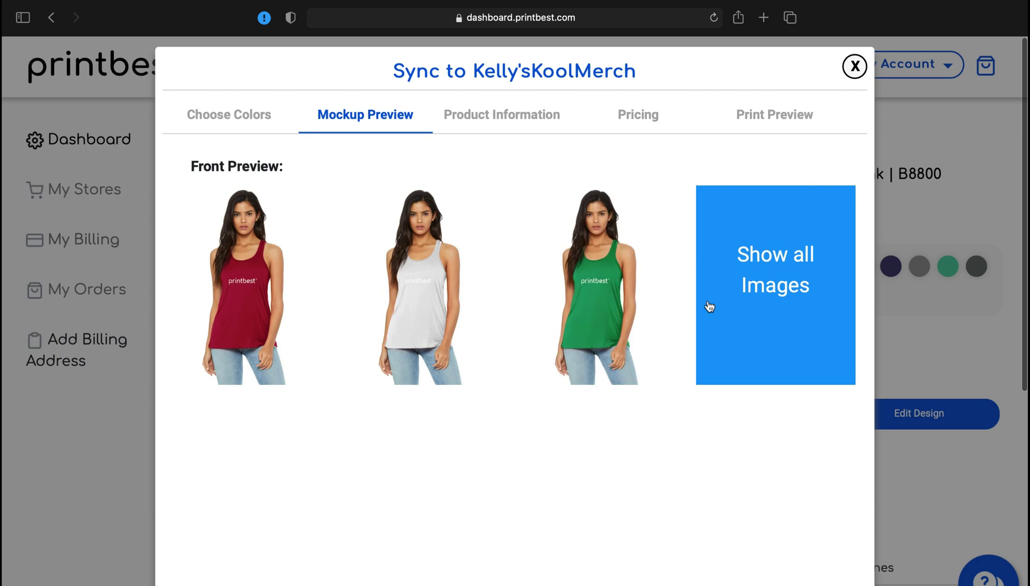
scroll(619, 394, down, 1)
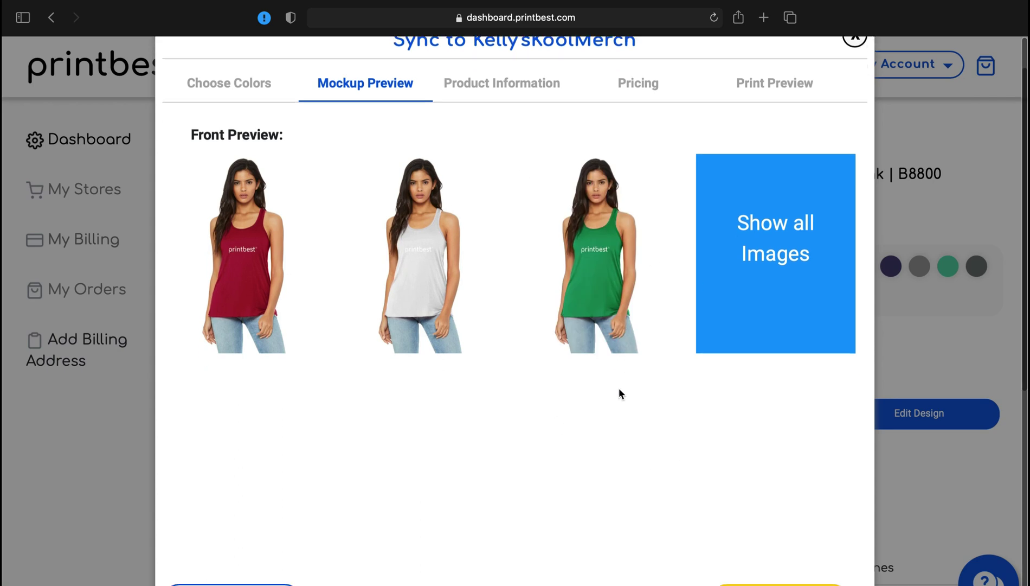
click(501, 84)
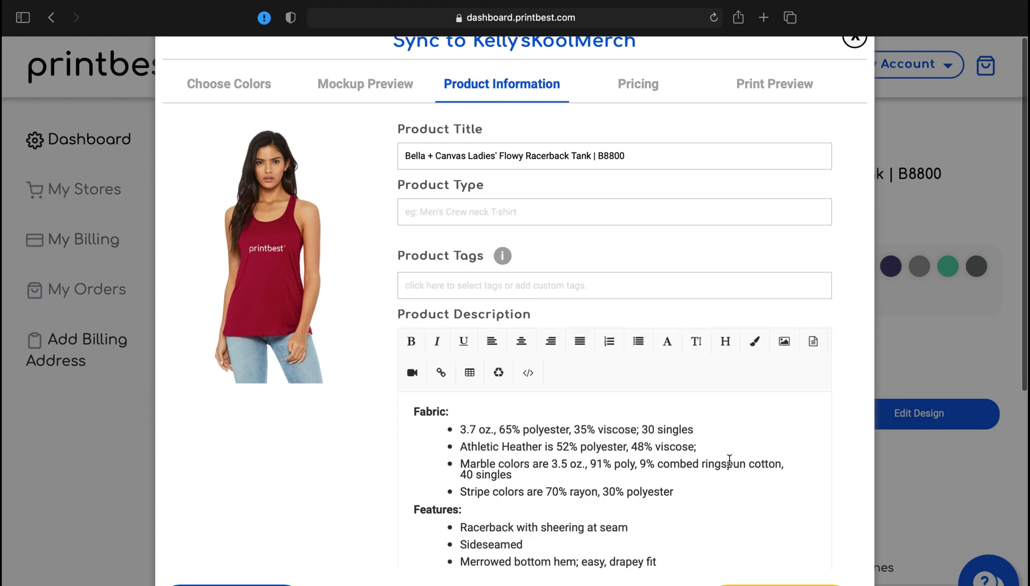
scroll(729, 461, down, 1)
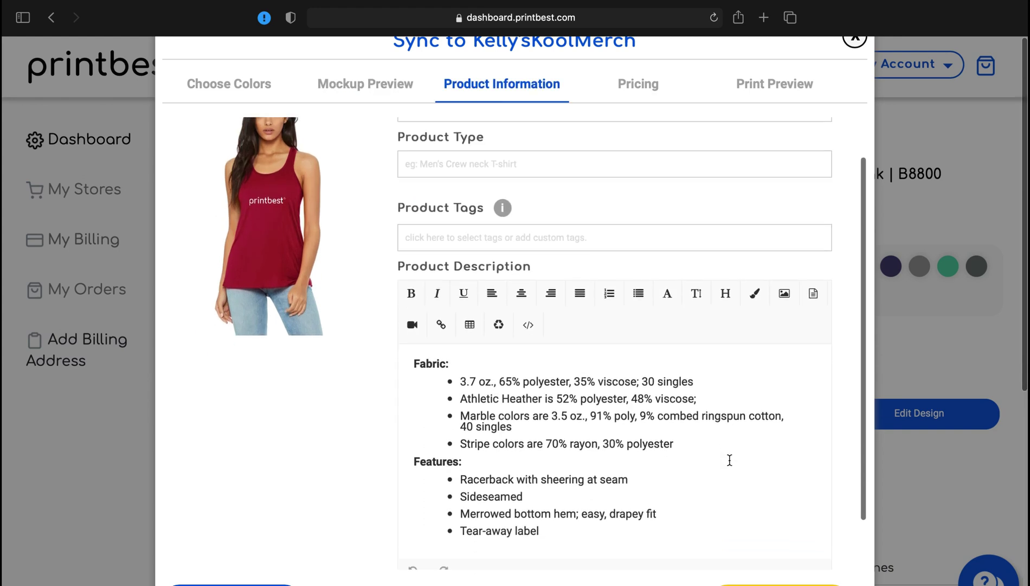
scroll(730, 461, up, 1)
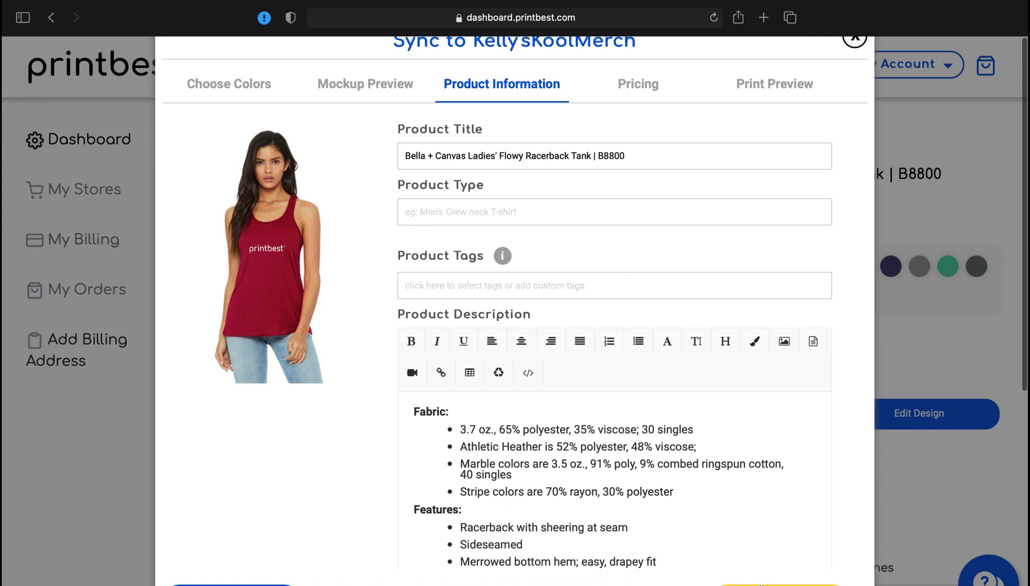
Review the prefilled tank title and description, then continue to the Pricing step.
click(639, 84)
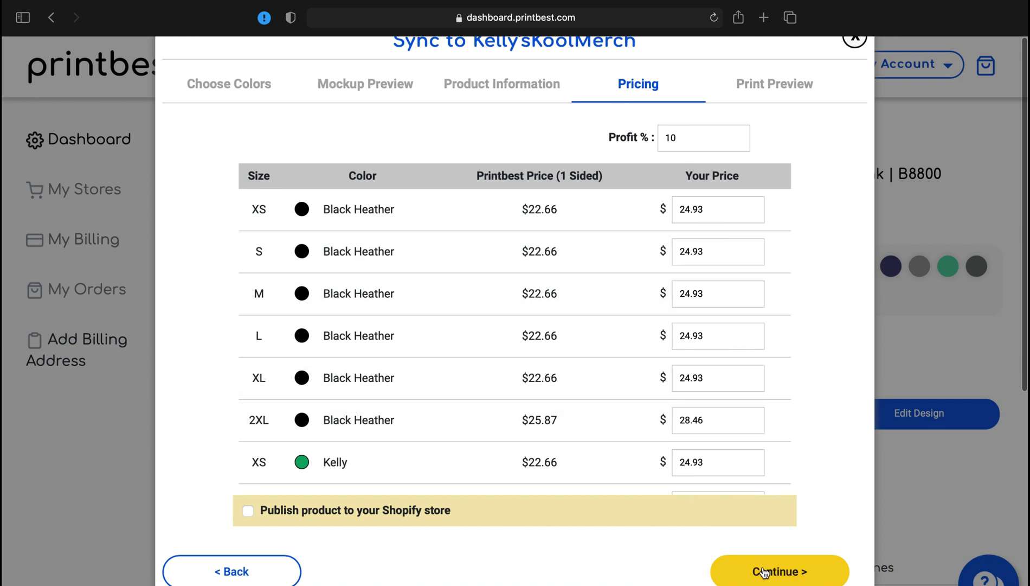
Keep the 10% profit prices, enable publishing to Shopify, and advance to Print Preview.
click(250, 510)
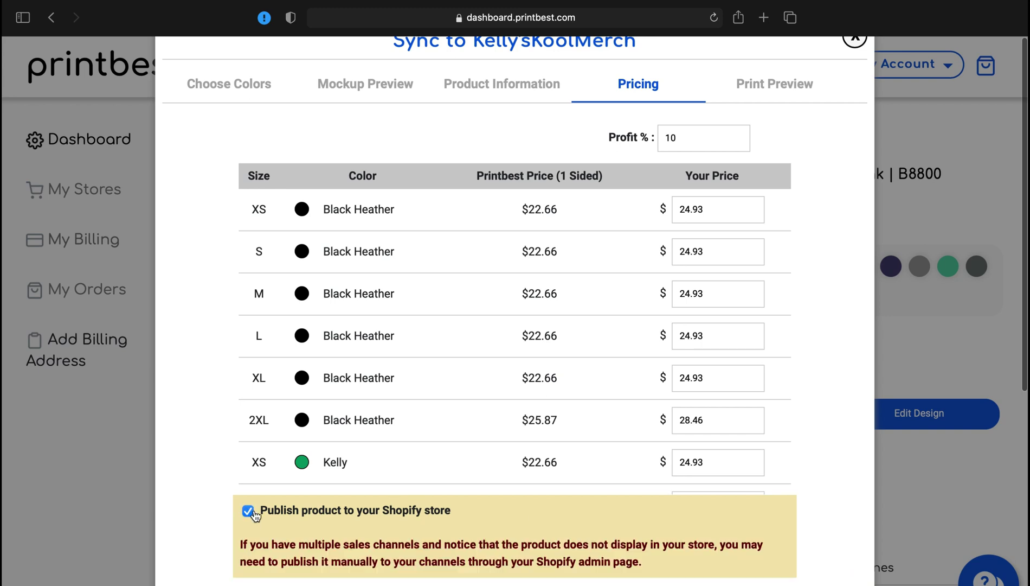
click(775, 84)
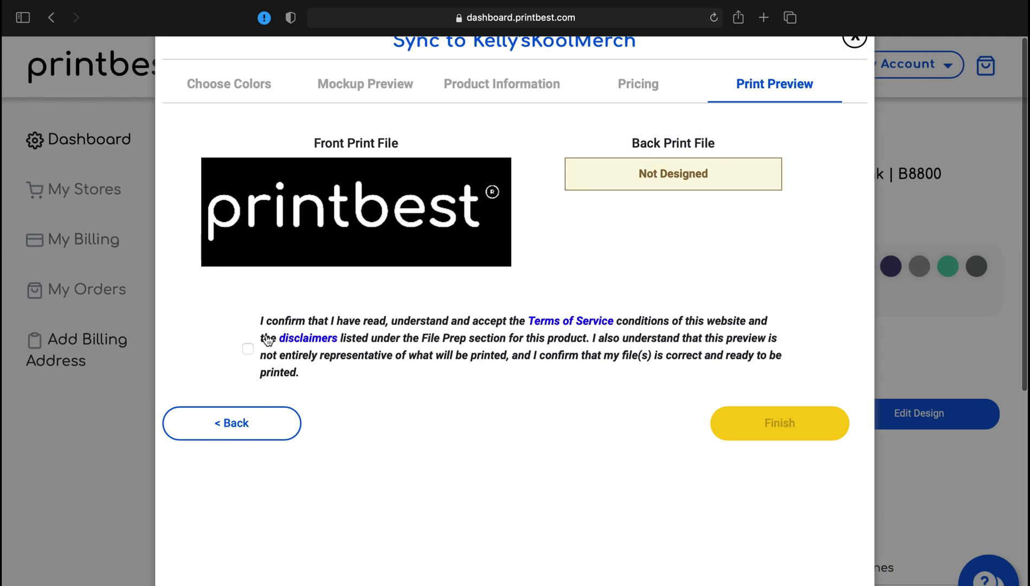
Accept the terms, finish syncing the tank to Kelly'sKoolMerch, and switch to the storefront.
click(248, 349)
click(781, 423)
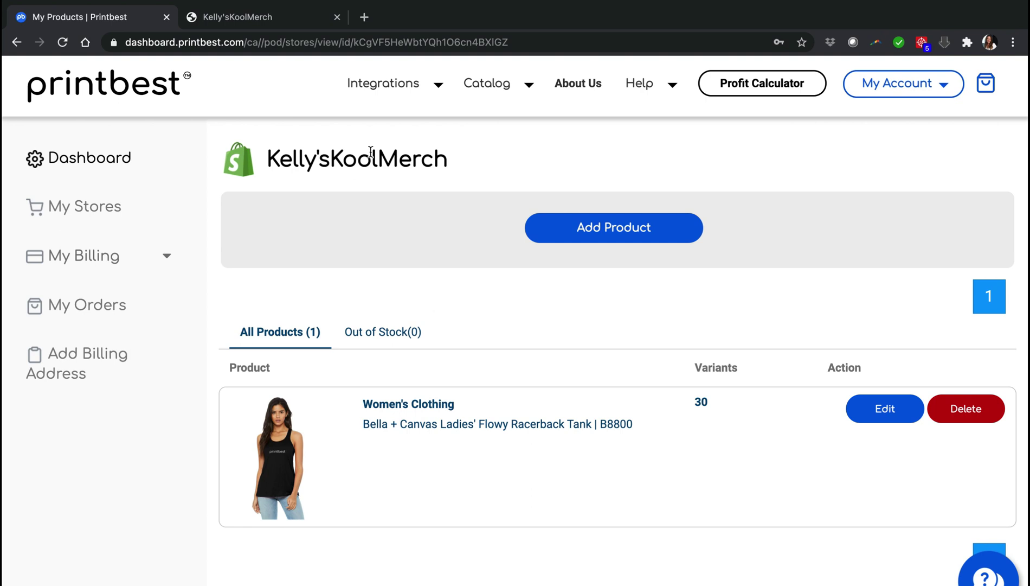
click(290, 18)
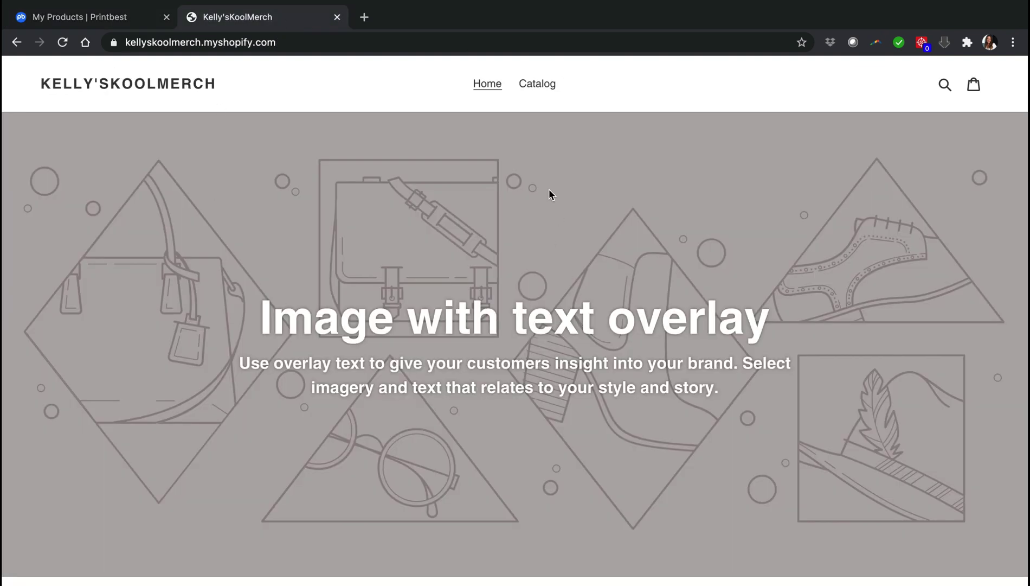
Open the storefront Catalog showing the Bella + Canvas Flowy Racerback Tank from $24.93.
click(547, 89)
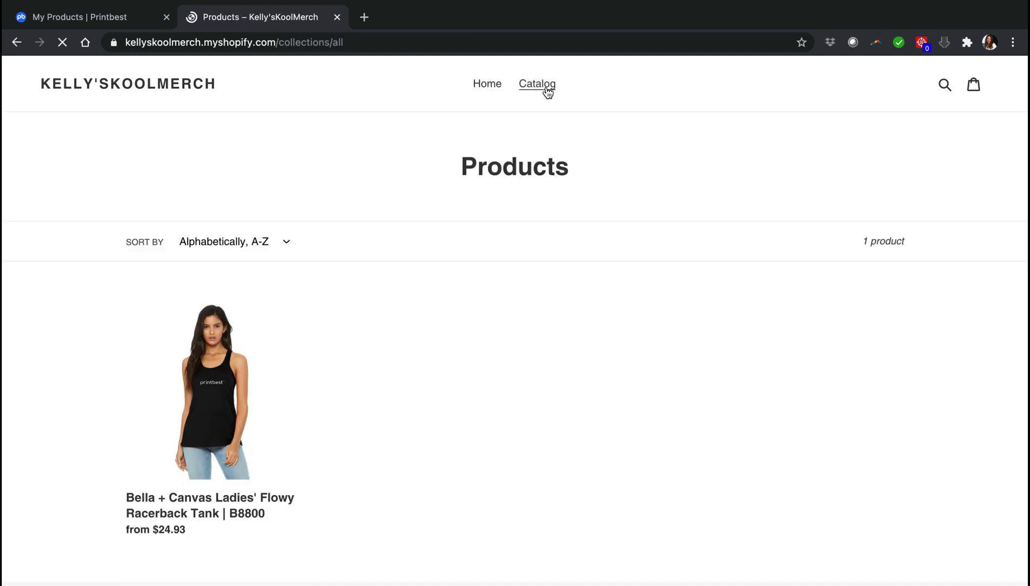